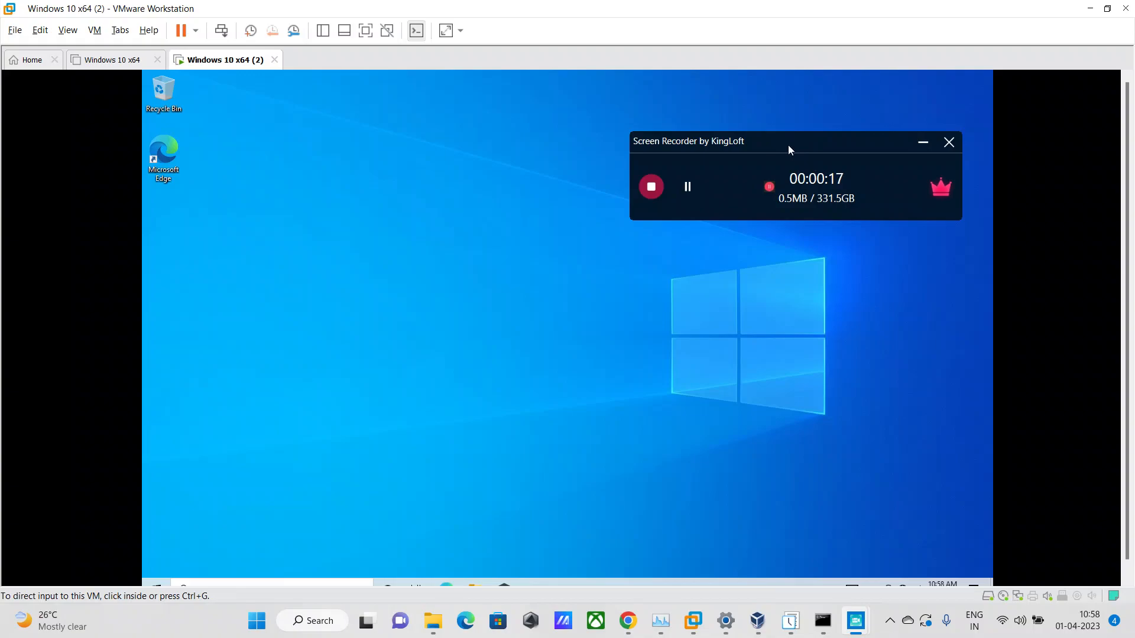
left_click_drag(1127, 209, 1121, 281)
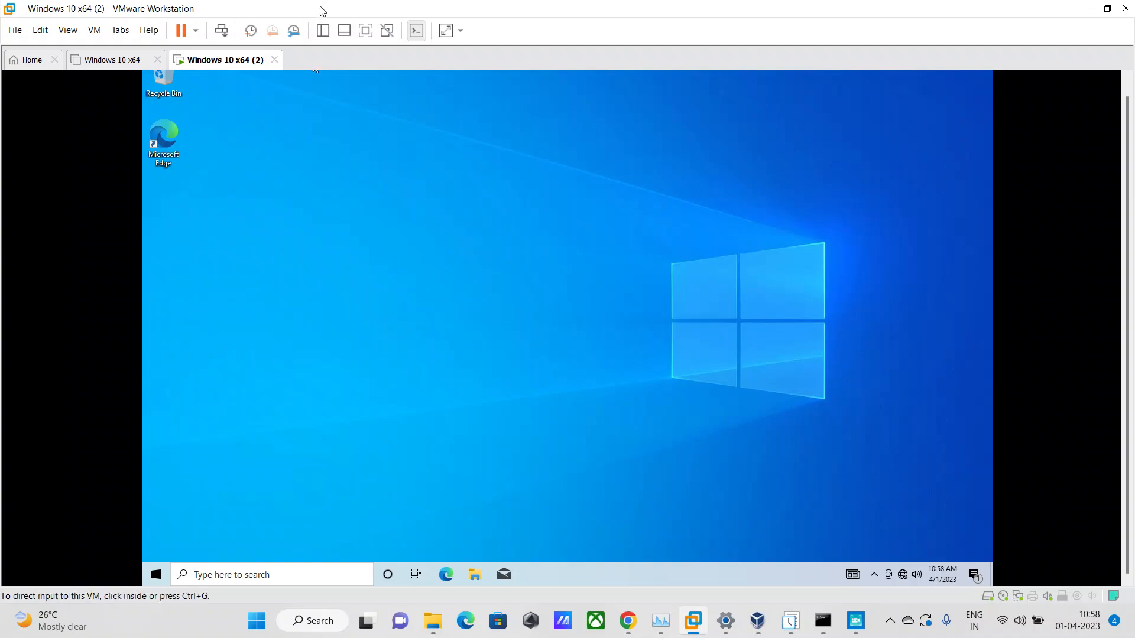
left_click(365, 35)
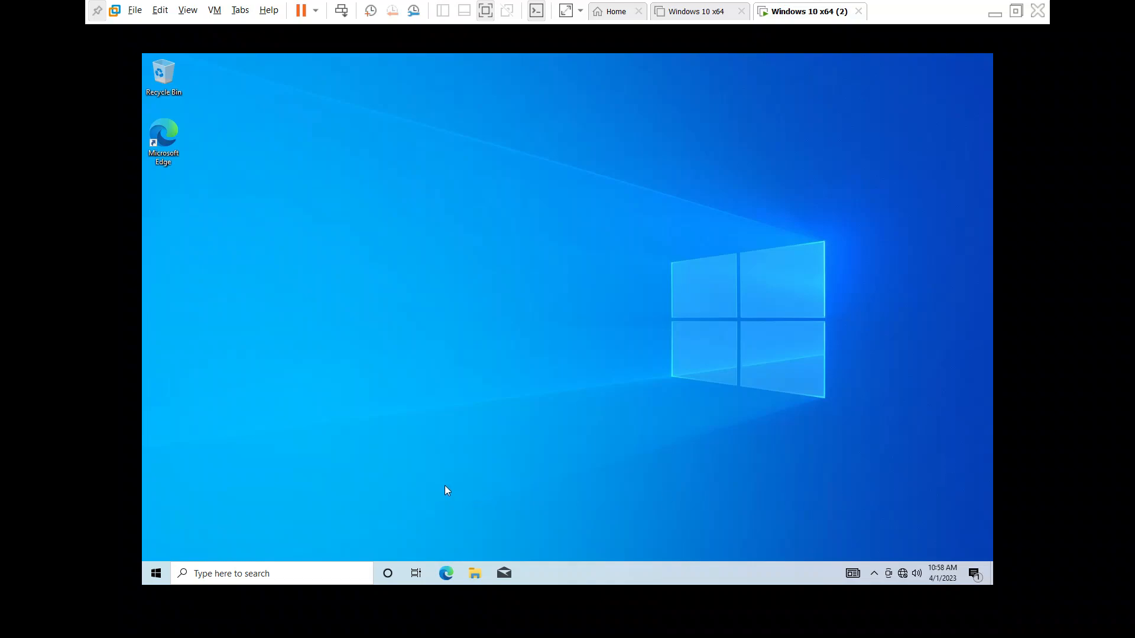
key("super")
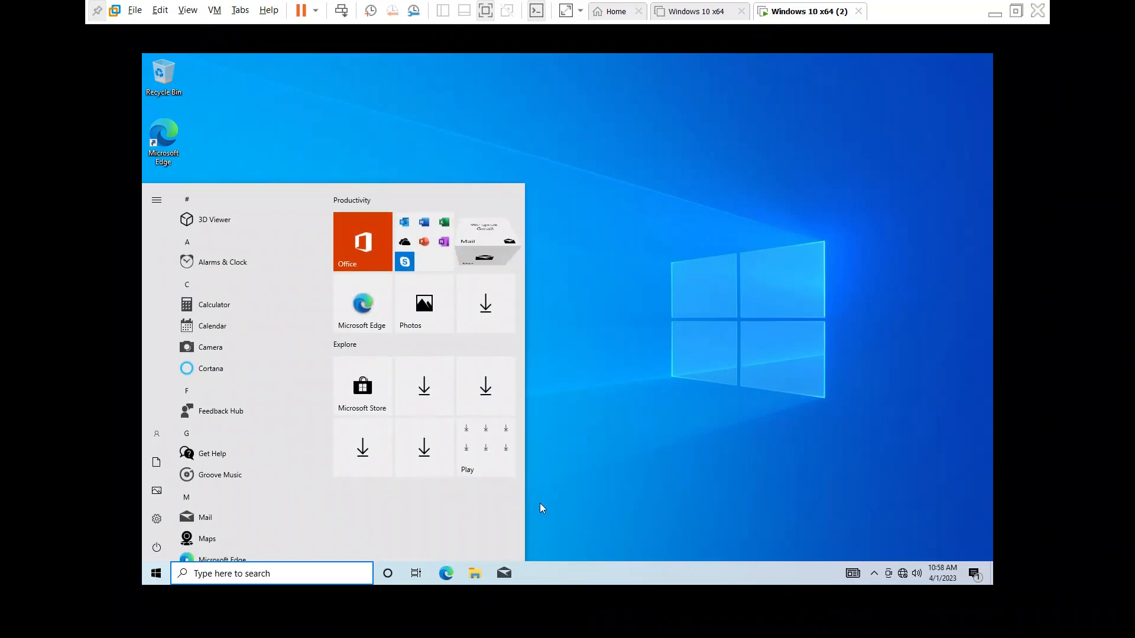
key("super")
key("super")
key("super")
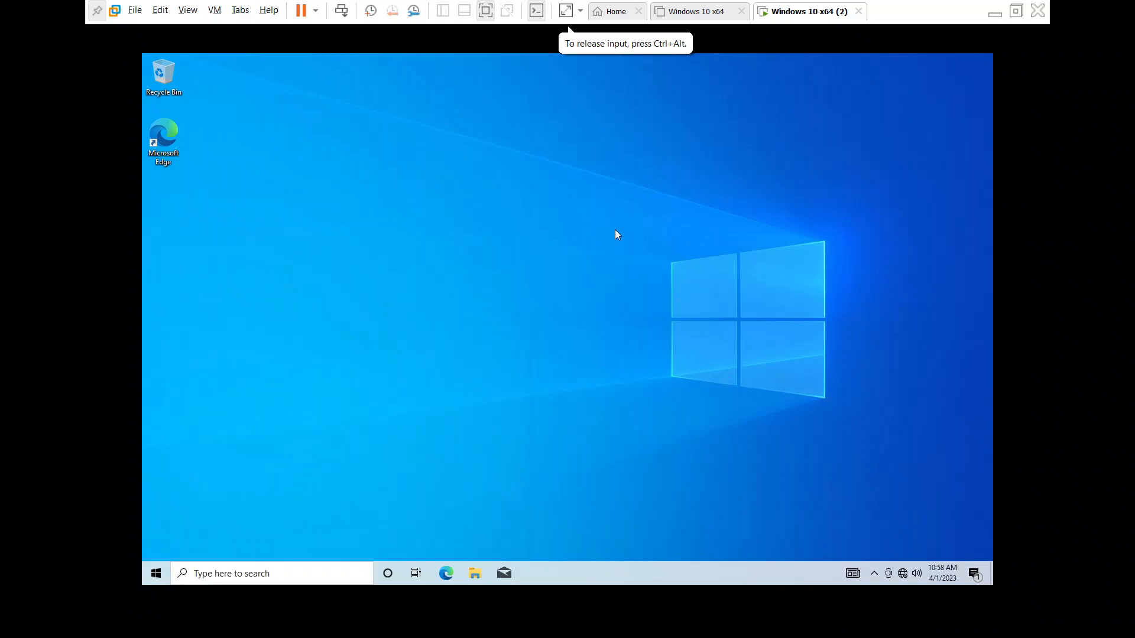
key("super")
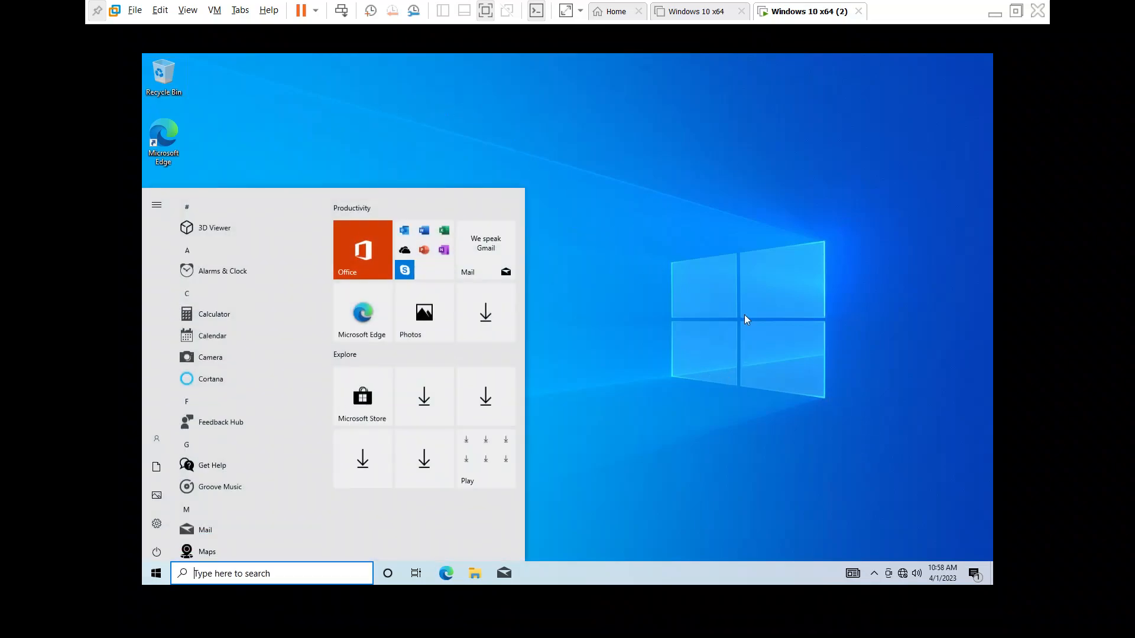
key("super")
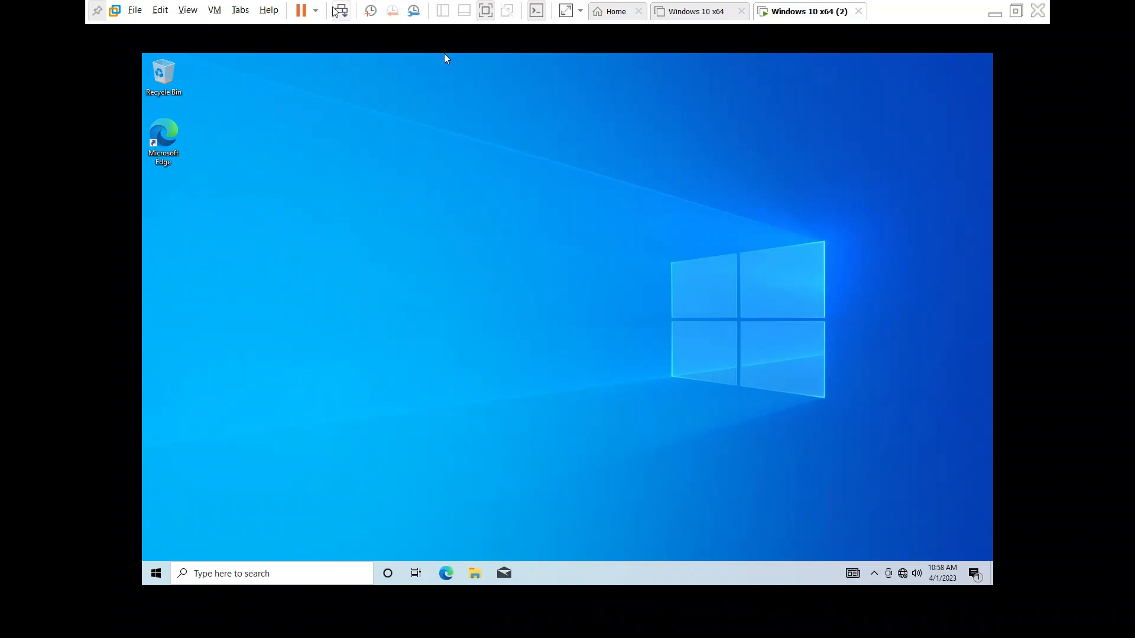
left_click(485, 10)
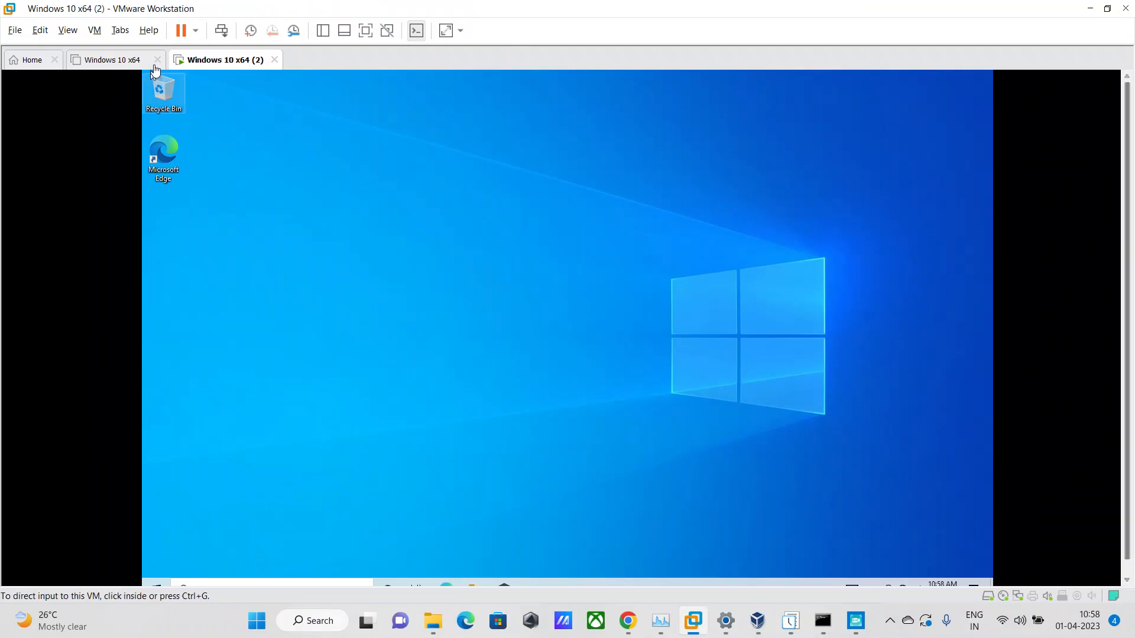
Check the network adapter configuration in the settings of the Windows 10 x64 (2) virtual machine and close them without changes.
right_click(194, 61)
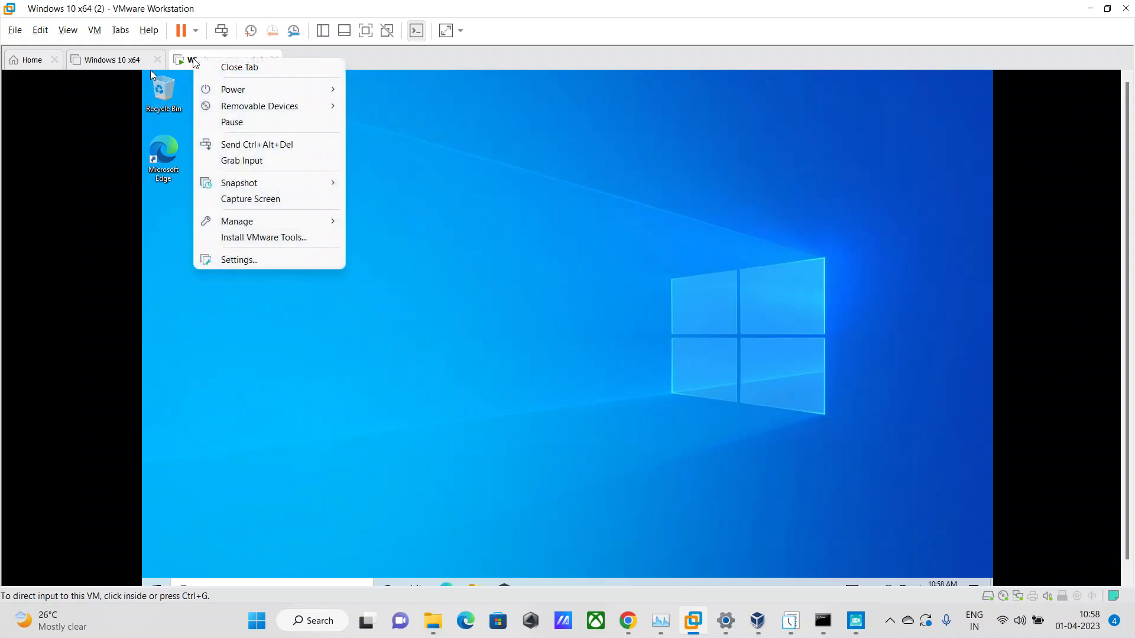
right_click(180, 64)
right_click(179, 62)
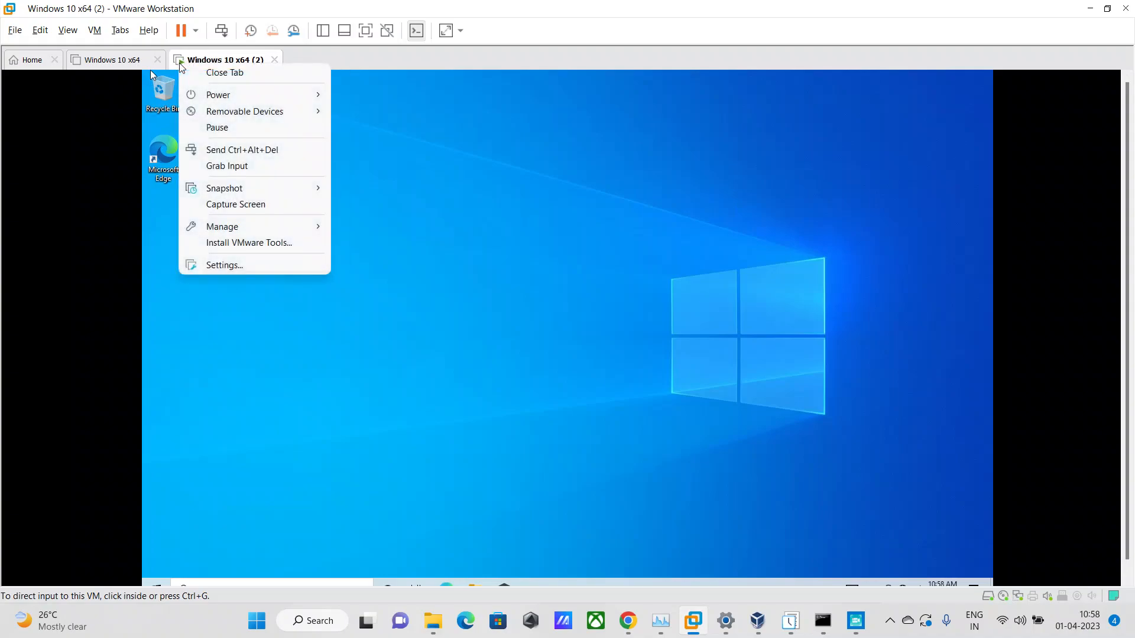
left_click(236, 267)
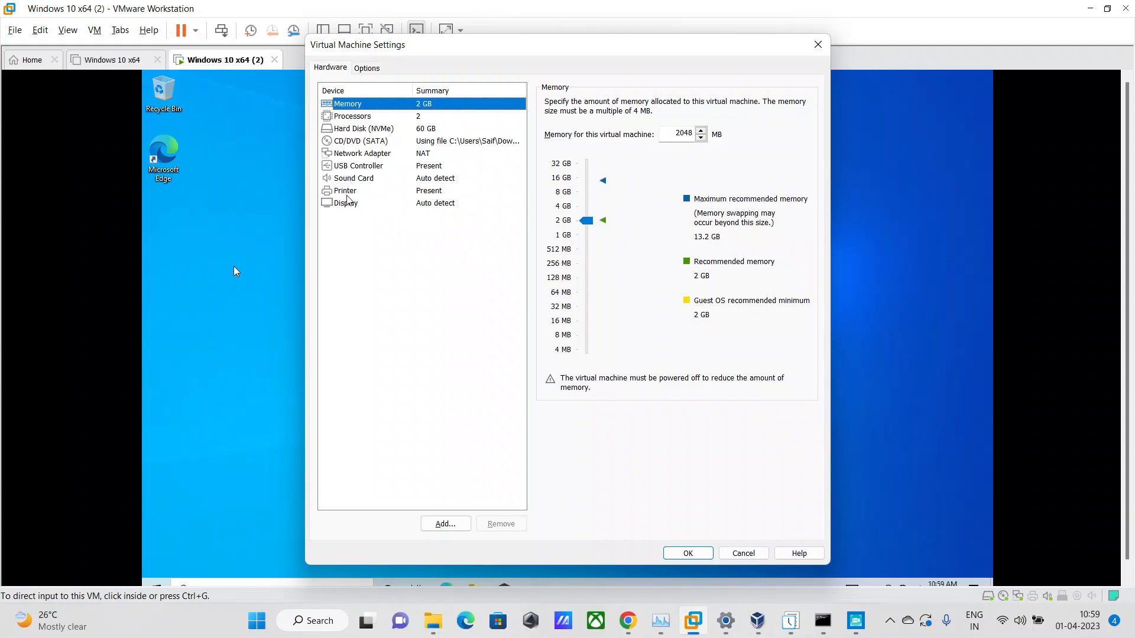
left_click(361, 156)
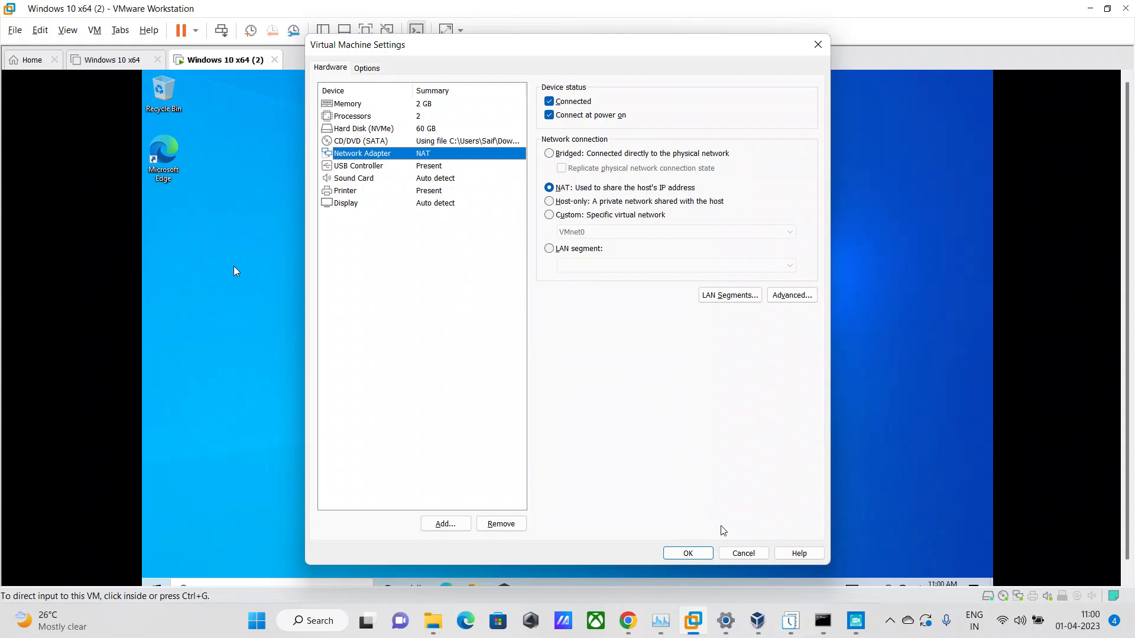
left_click(707, 551)
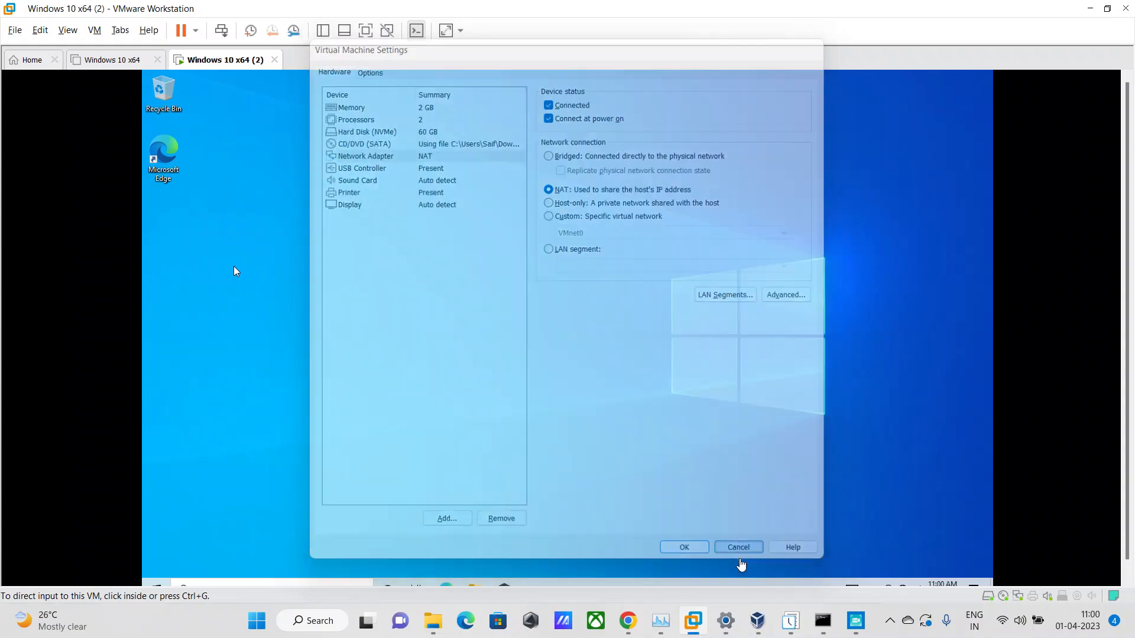
Show the guest system's Network & Internet status settings in a maximized window.
scroll(1131, 349, "down", 1)
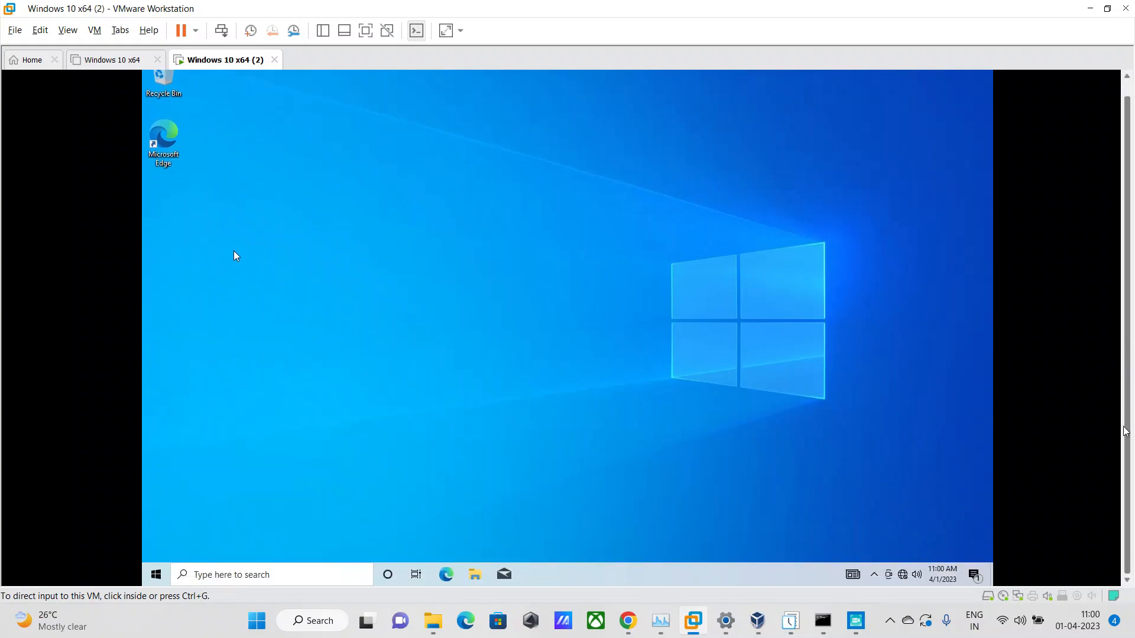
left_click(903, 576)
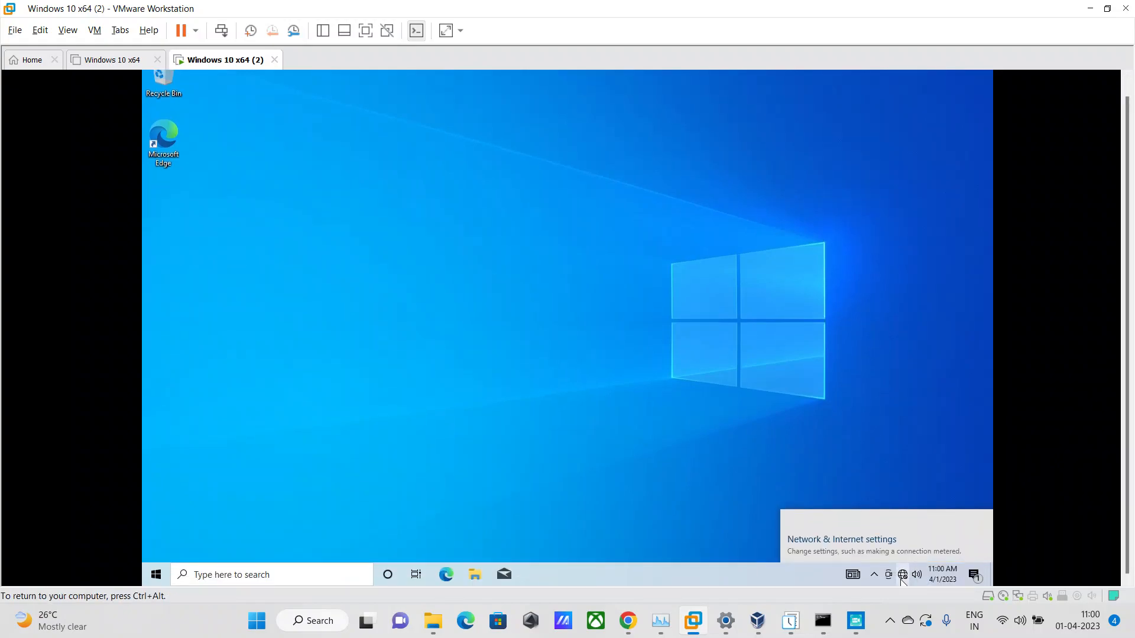
left_click(903, 577)
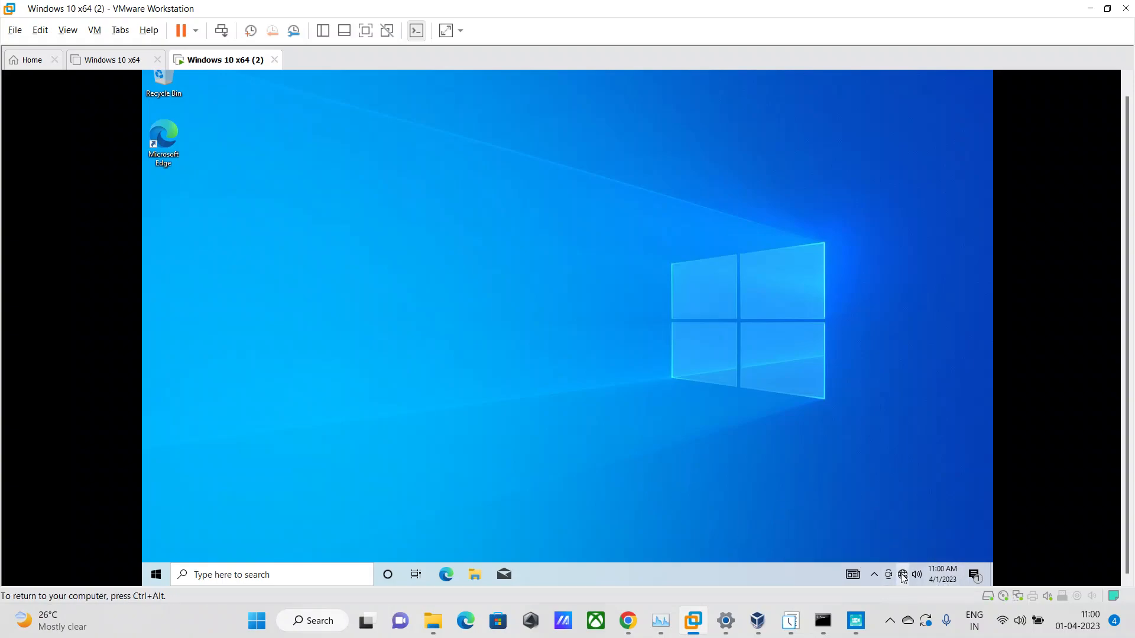
left_click(902, 578)
left_click(863, 539)
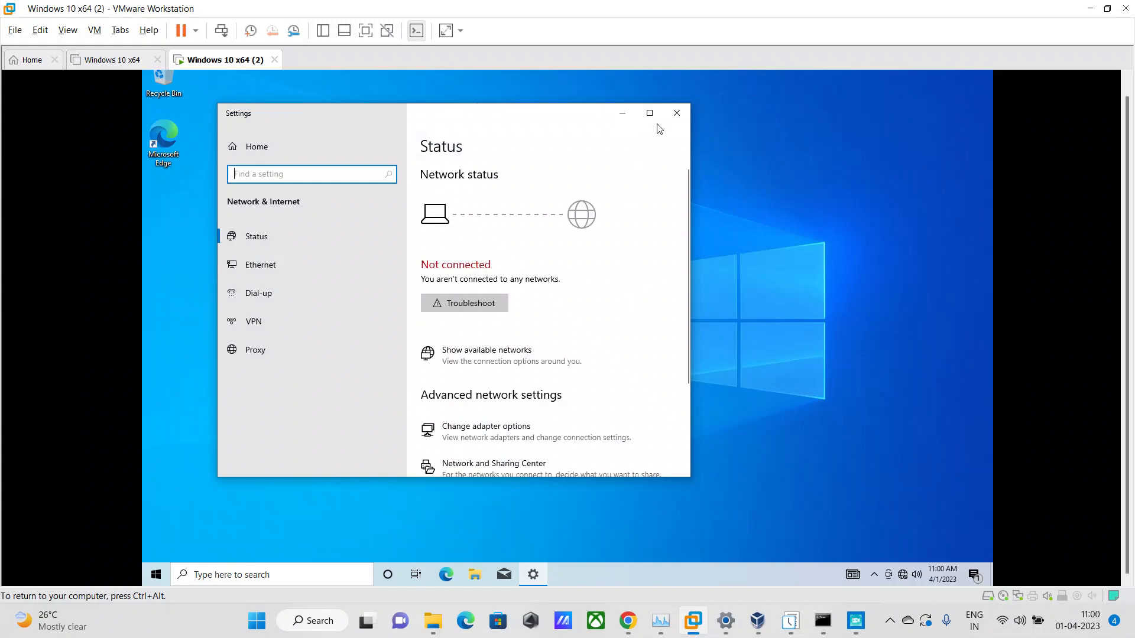
left_click(650, 114)
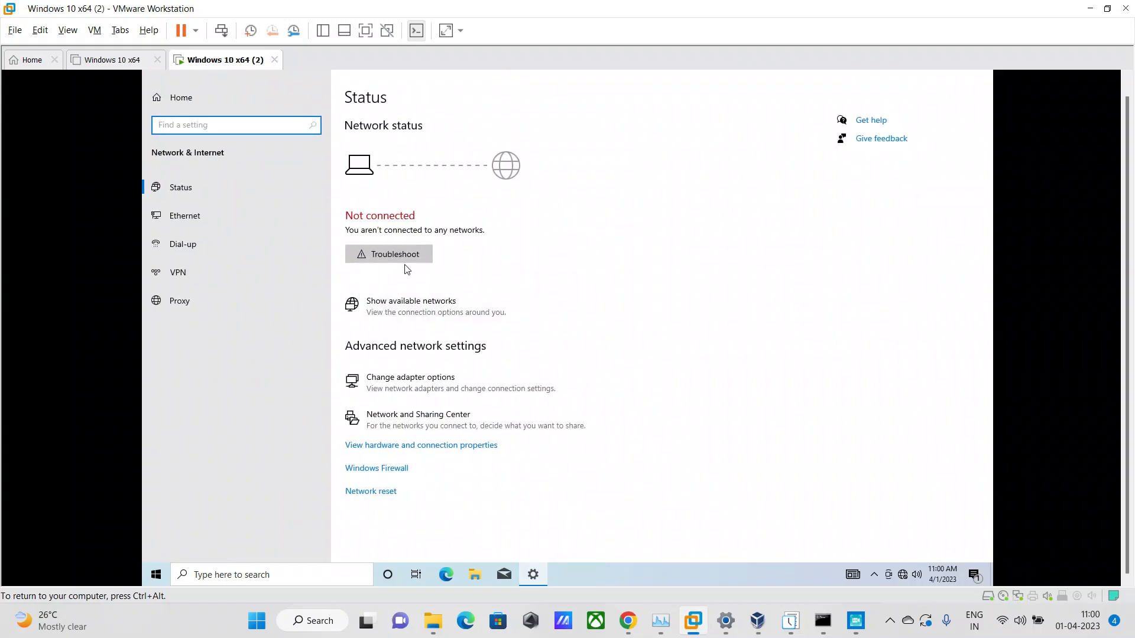
Run the guest's network troubleshooter, recheck whether the Ethernet problem is fixed, and close the troubleshooter.
left_click(397, 259)
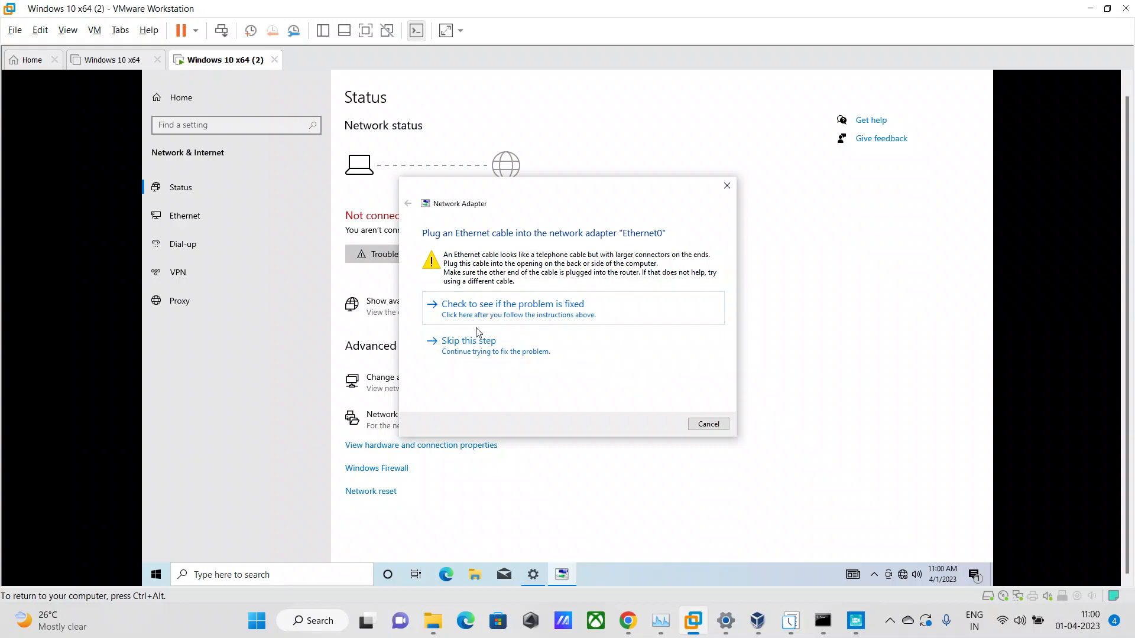
left_click(503, 315)
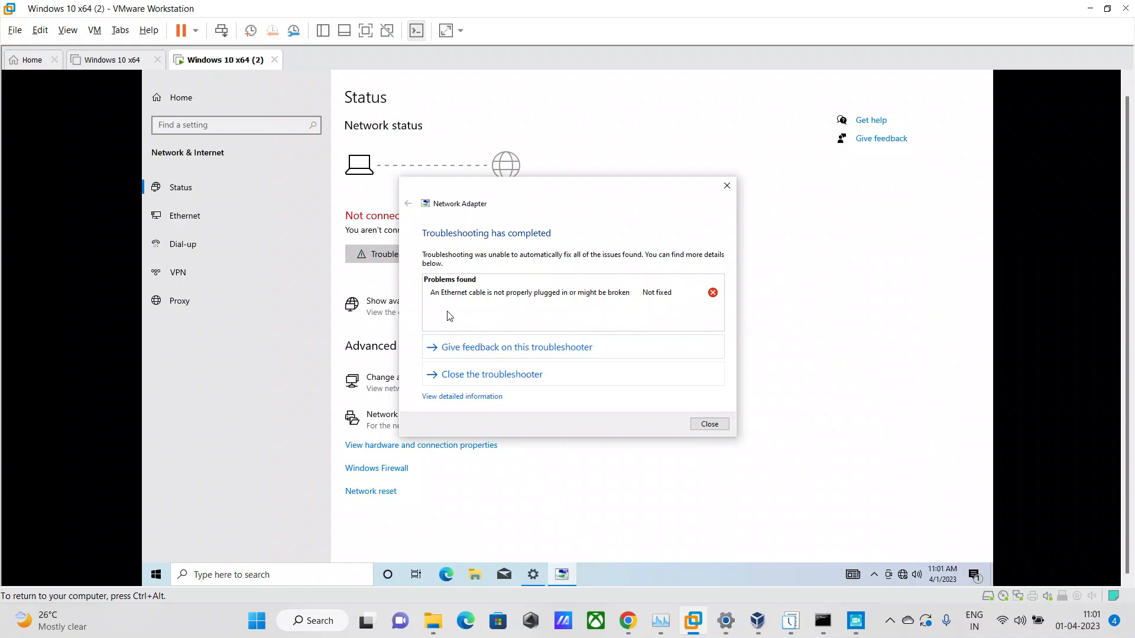
left_click(479, 375)
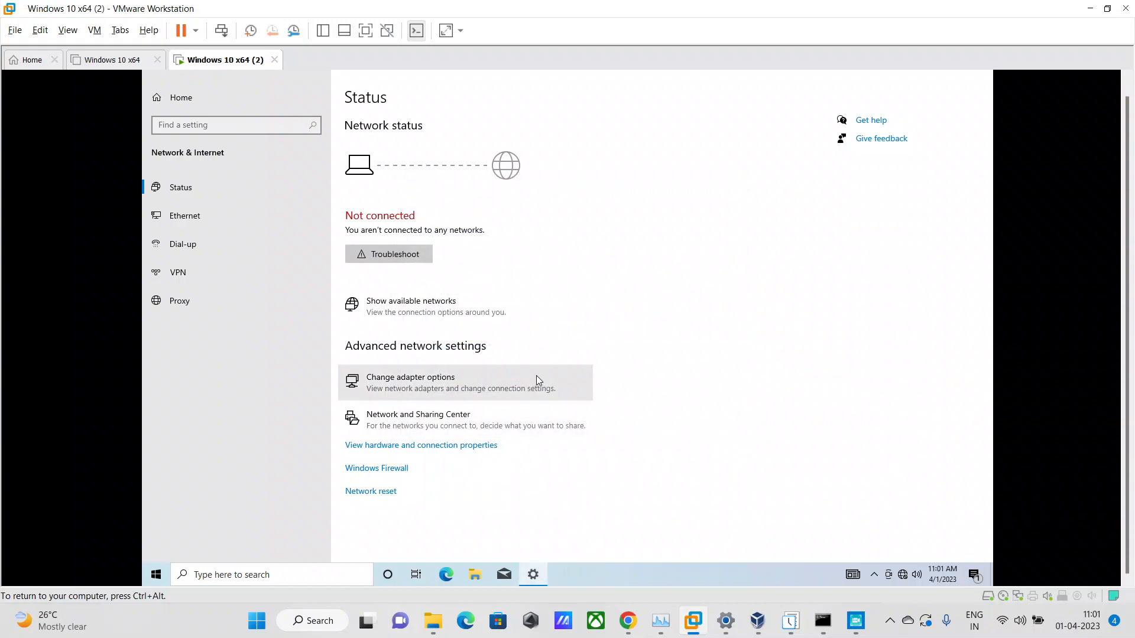
Inspect the properties of the Ethernet0 adapter in the guest's network connections and close both windows.
left_click(424, 375)
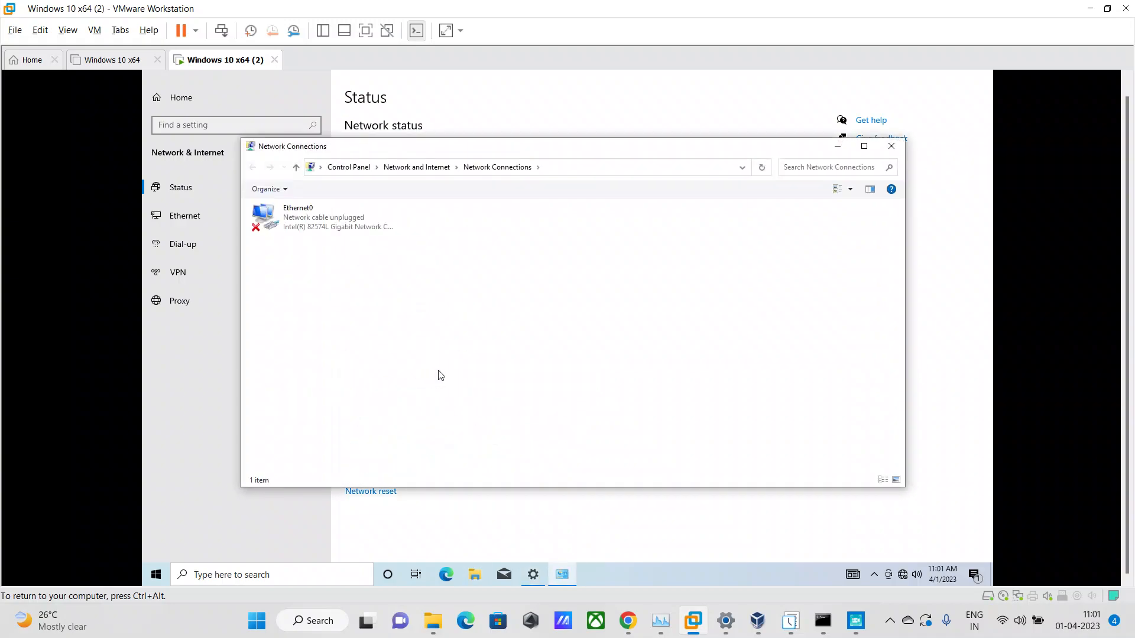
left_click(315, 228)
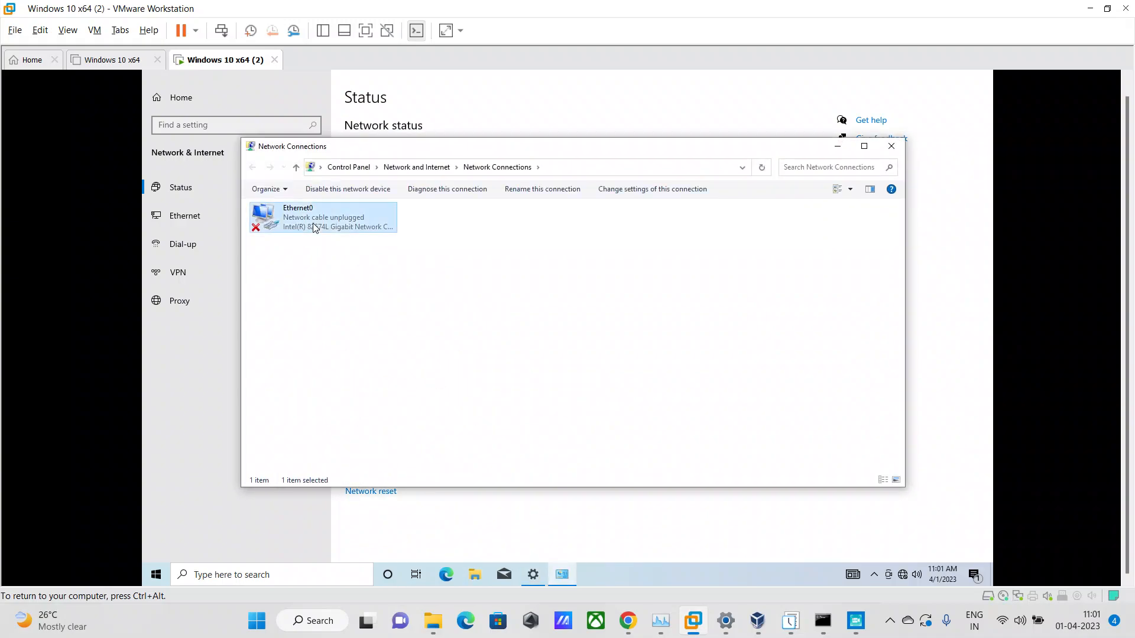
right_click(315, 228)
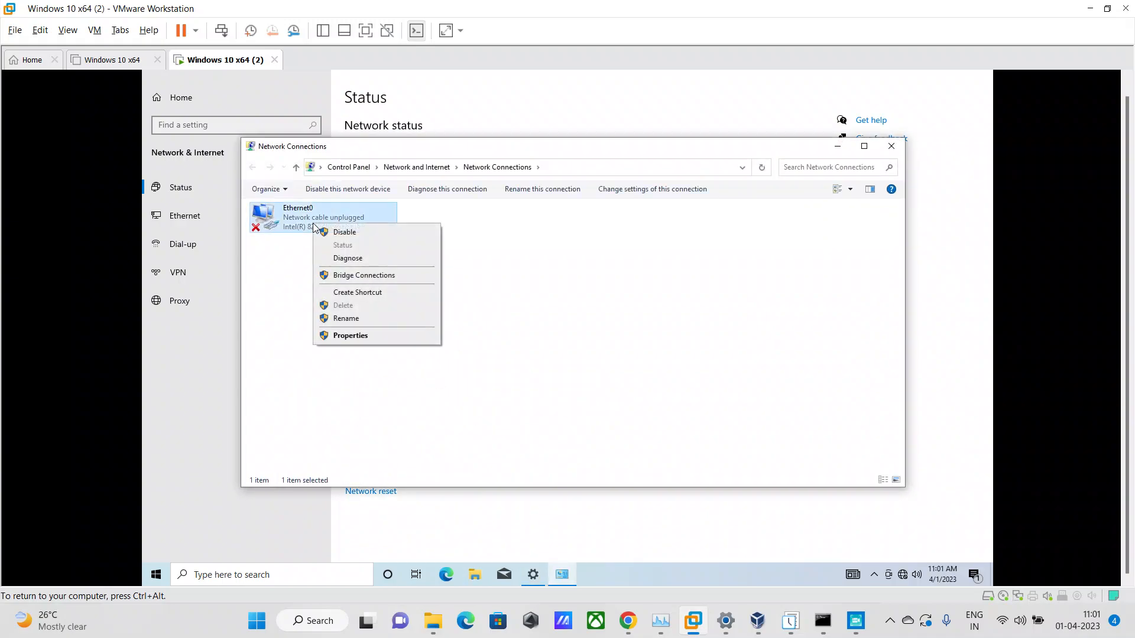
left_click(371, 335)
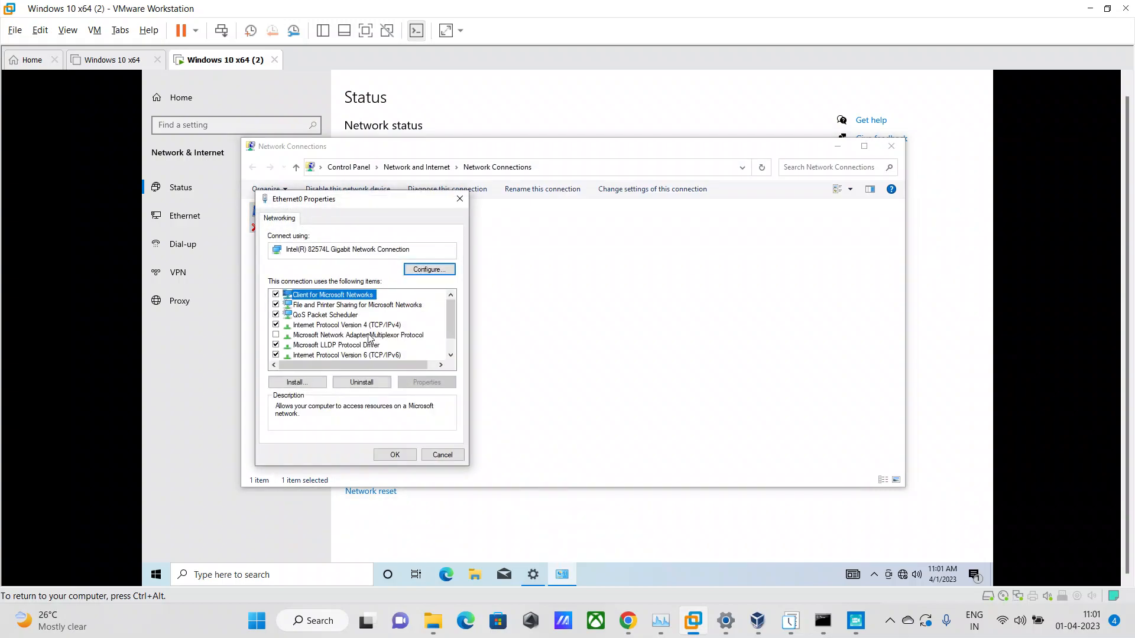
left_click(460, 199)
left_click(892, 146)
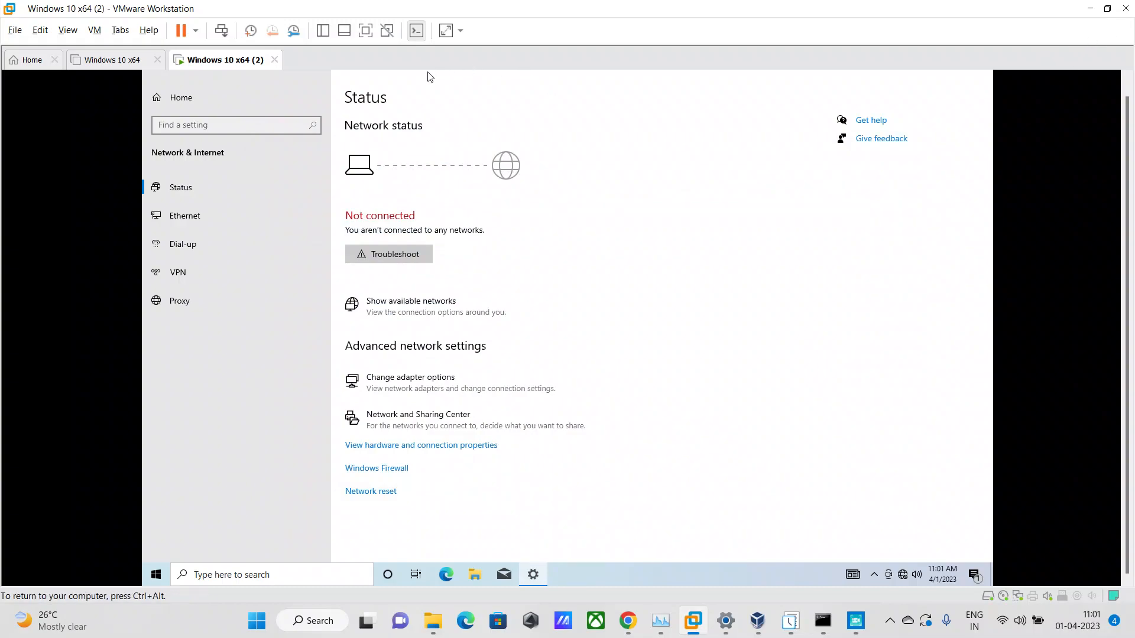
Power off the Windows 10 x64 (2) virtual machine and confirm.
right_click(225, 60)
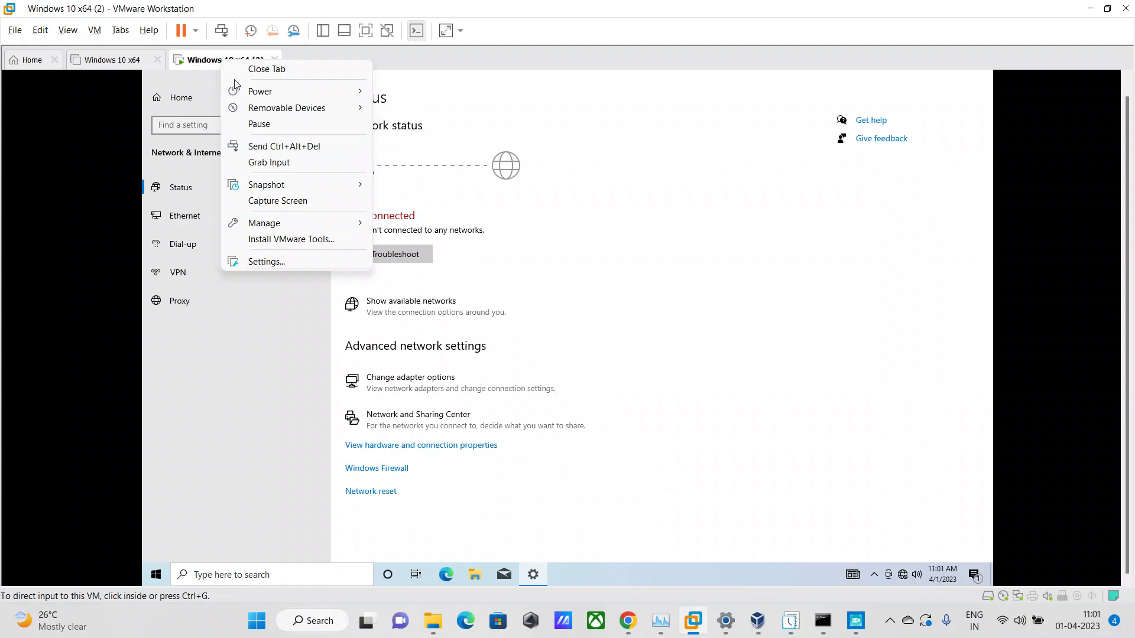
mouse_move(249, 91)
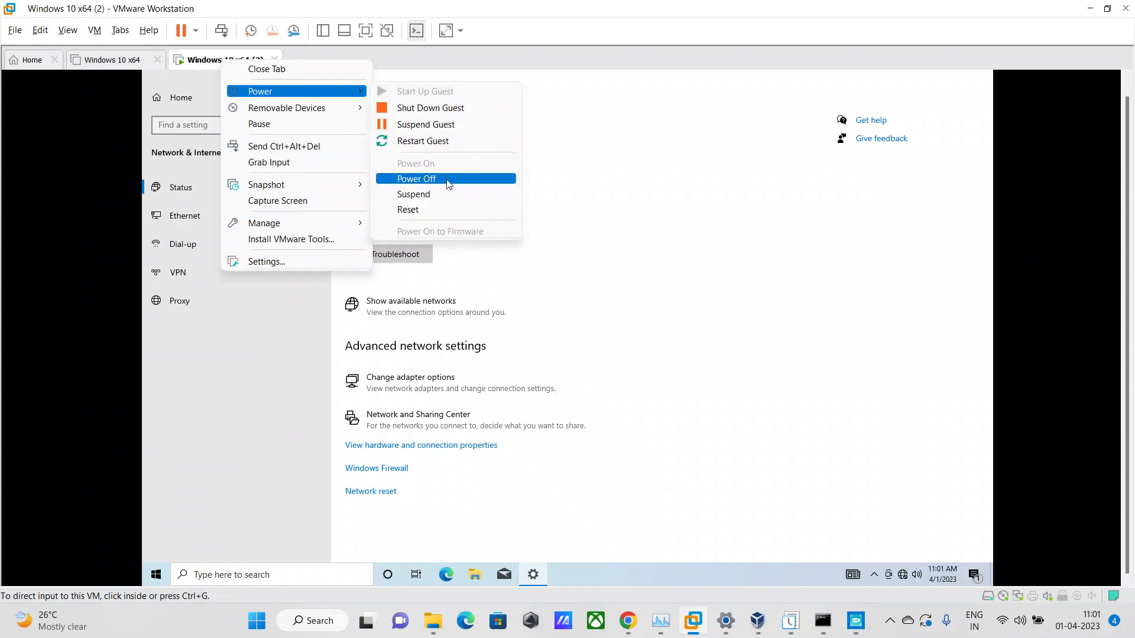
left_click(447, 183)
left_click(570, 346)
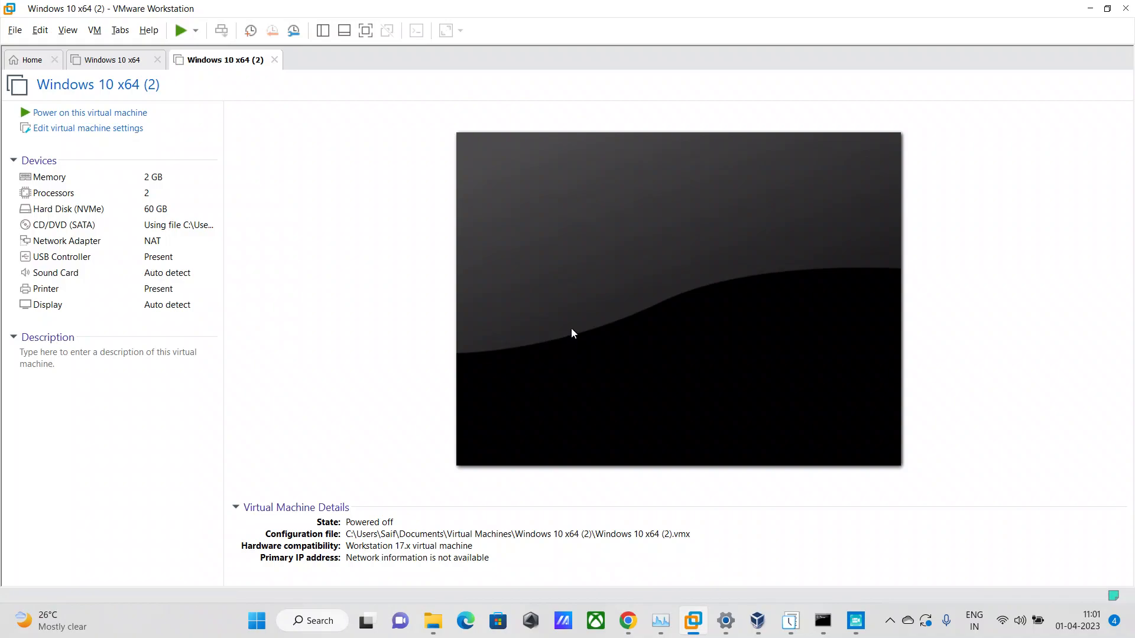
Set the virtual machine's network adapter to Bridged, save the settings and power the machine on.
right_click(211, 62)
left_click(265, 260)
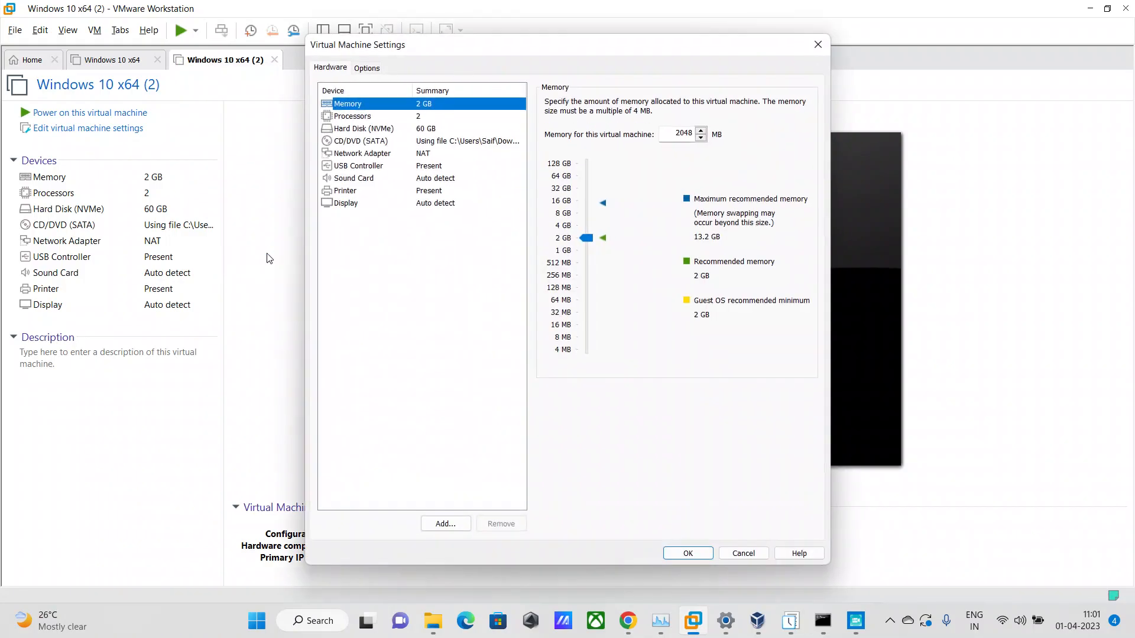
left_click(372, 155)
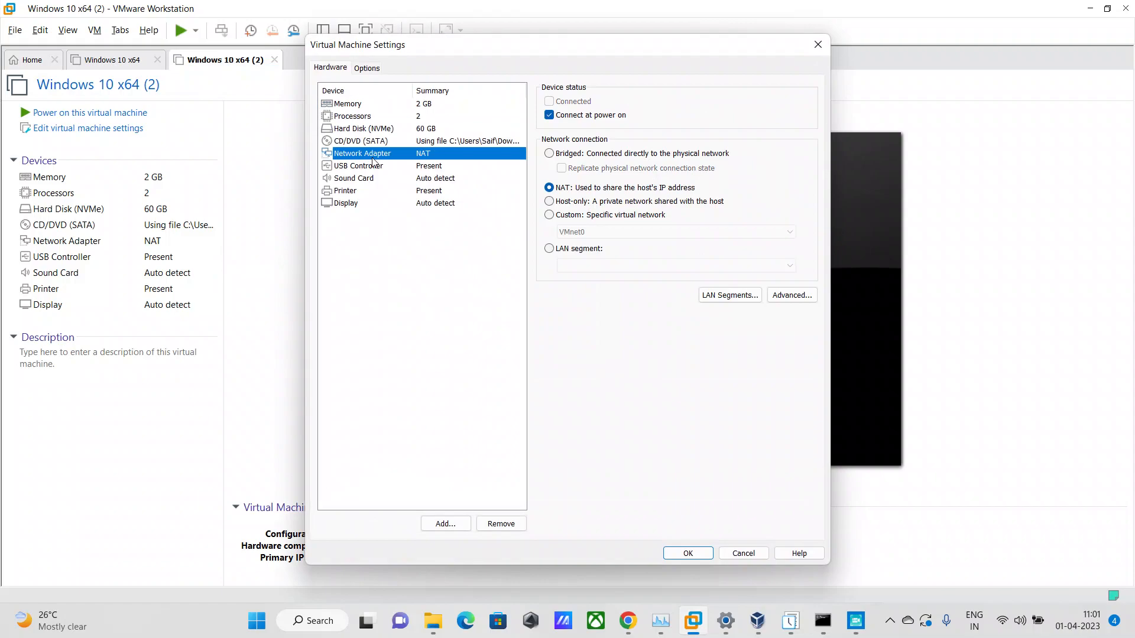
left_click(548, 157)
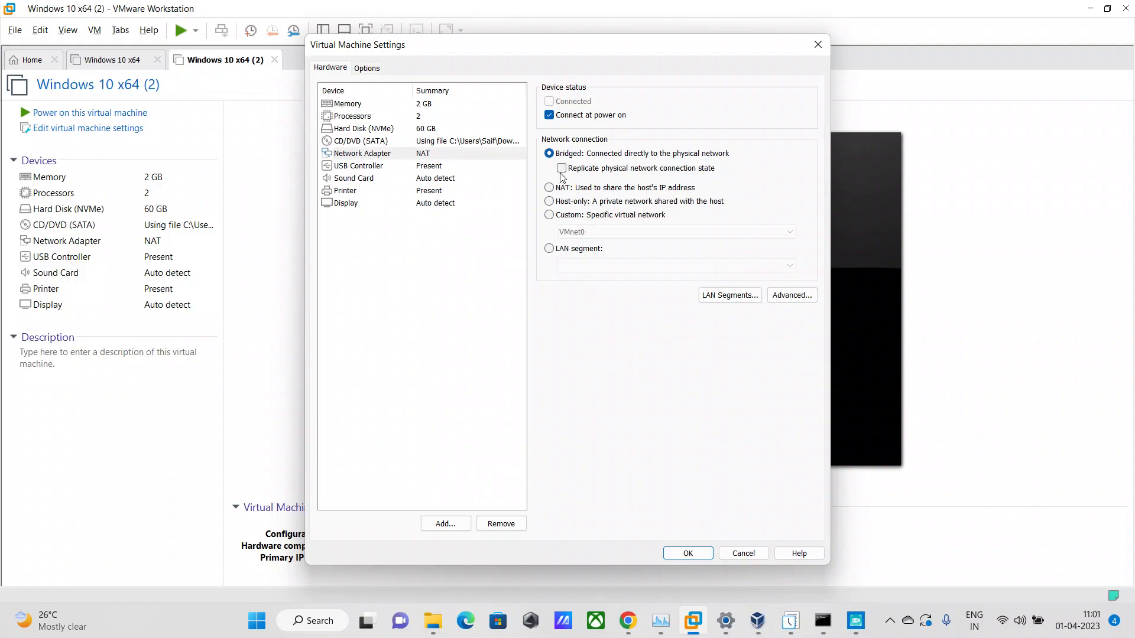
left_click(688, 554)
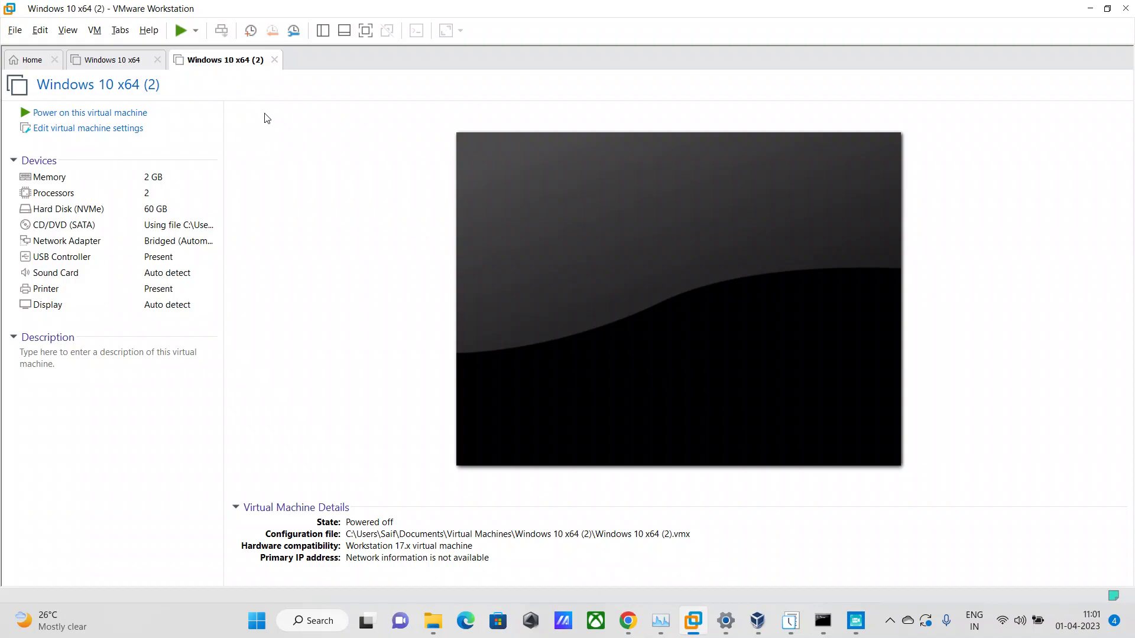
left_click(181, 31)
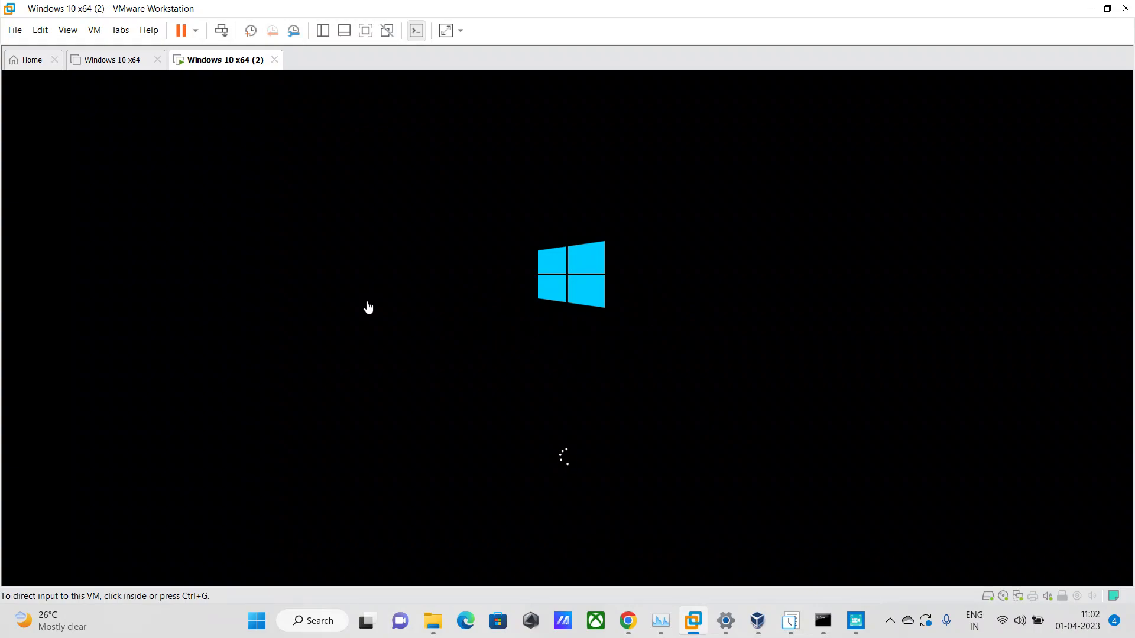
mouse_move(856, 621)
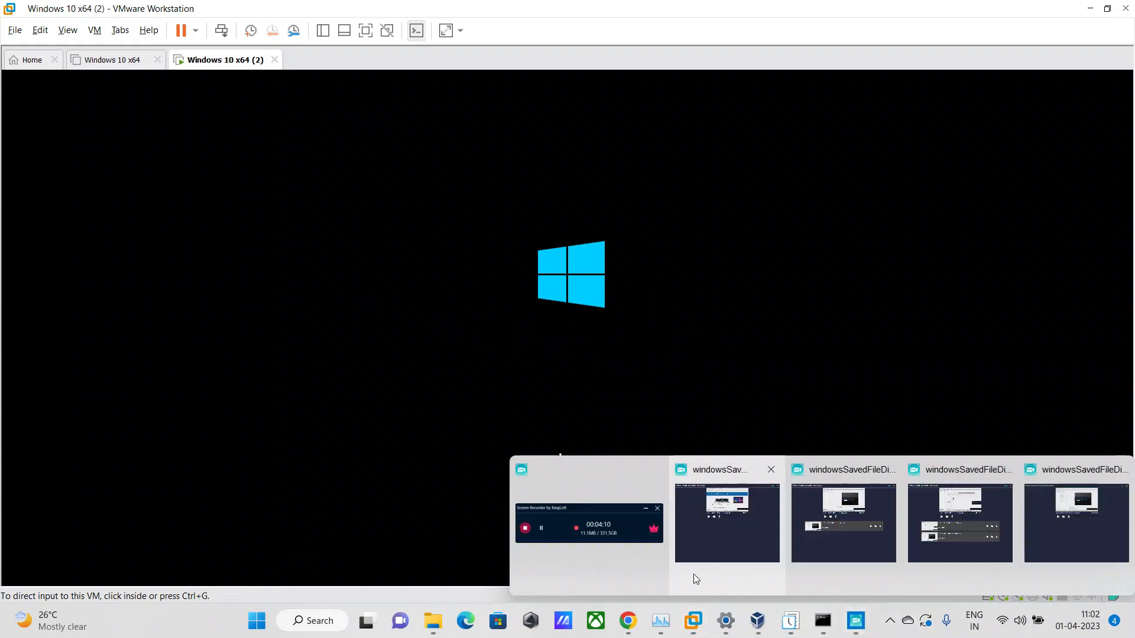
left_click(630, 552)
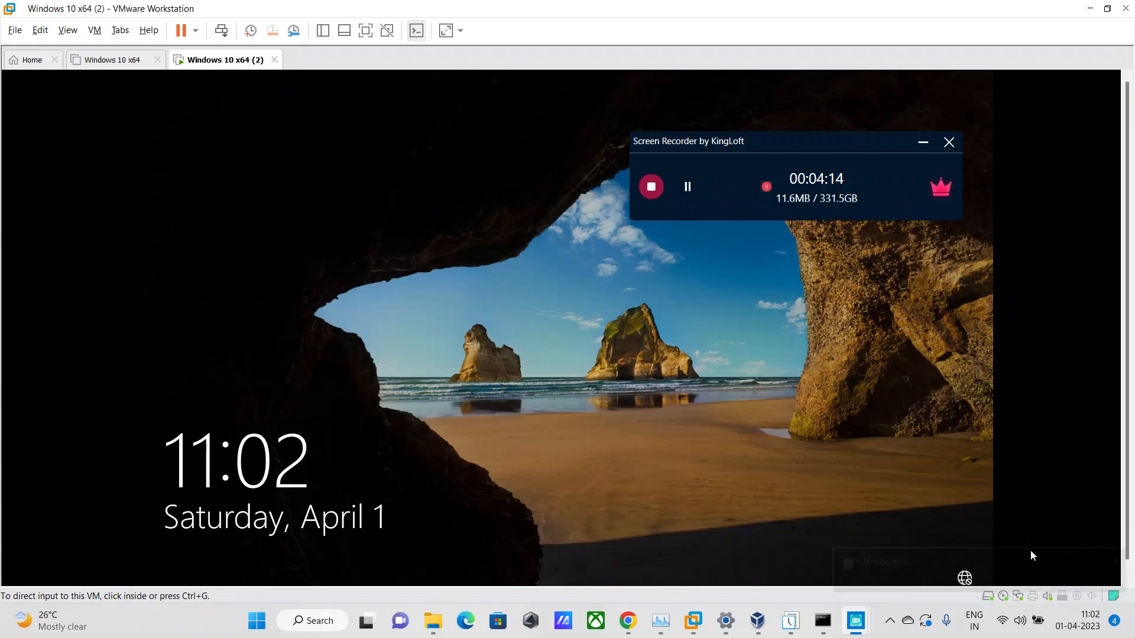
Sign in to the Windows 10 x64 (2) guest by entering the account password.
left_click(581, 470)
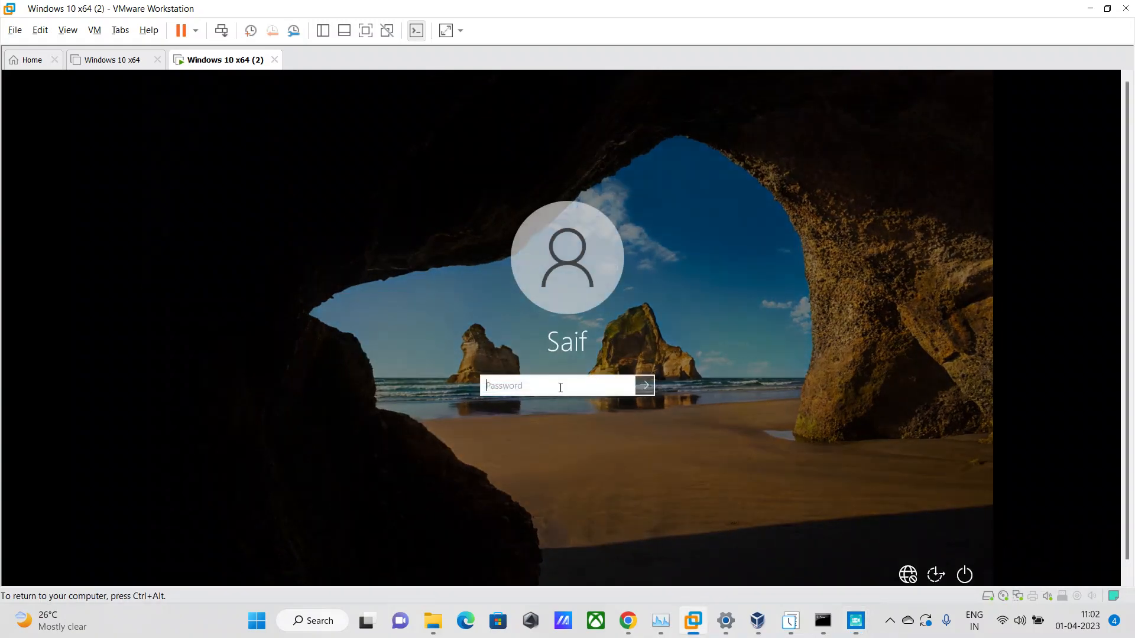
type("*******")
key("Return")
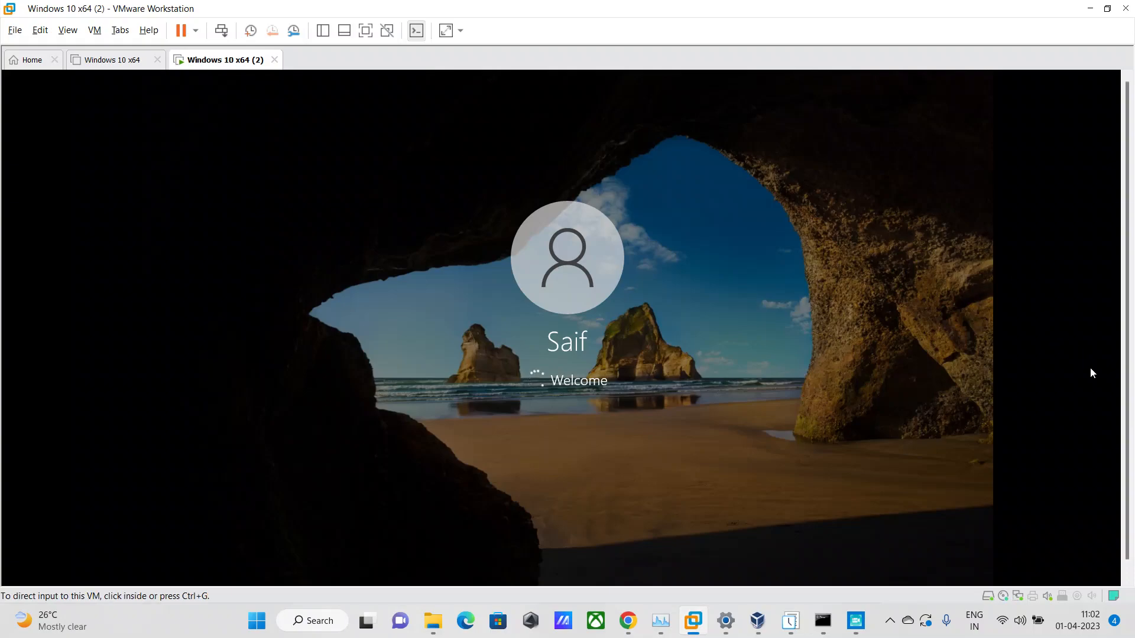
mouse_move(856, 621)
left_click(654, 580)
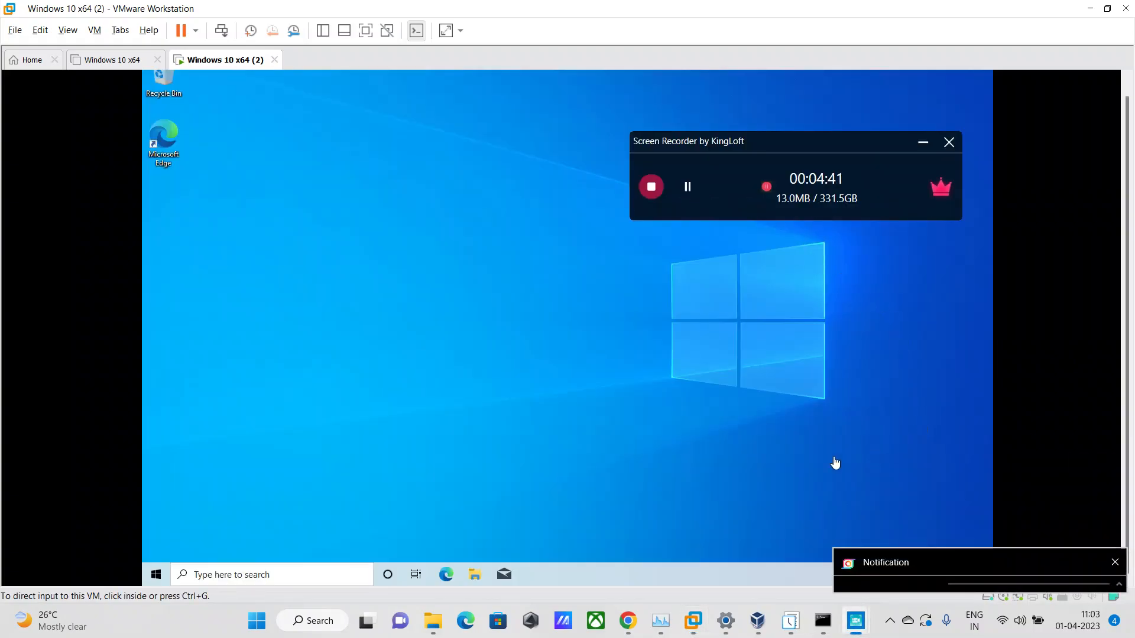
left_click(835, 463)
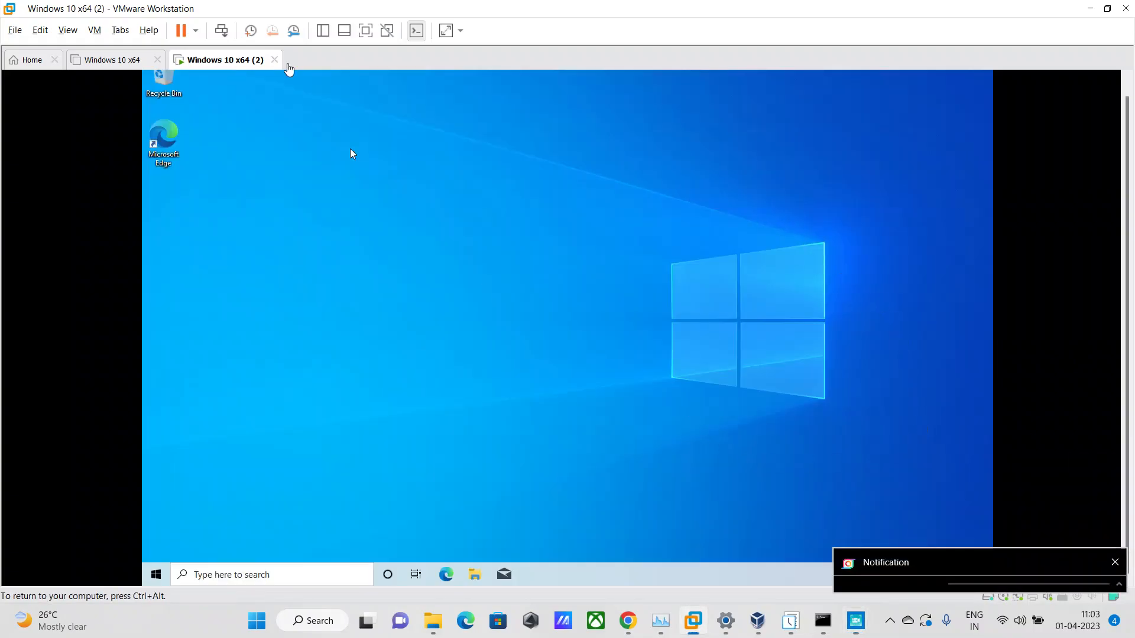
Show the virtual machine in full screen and open the guest's Network and Sharing Center from its Ethernet settings.
left_click(364, 33)
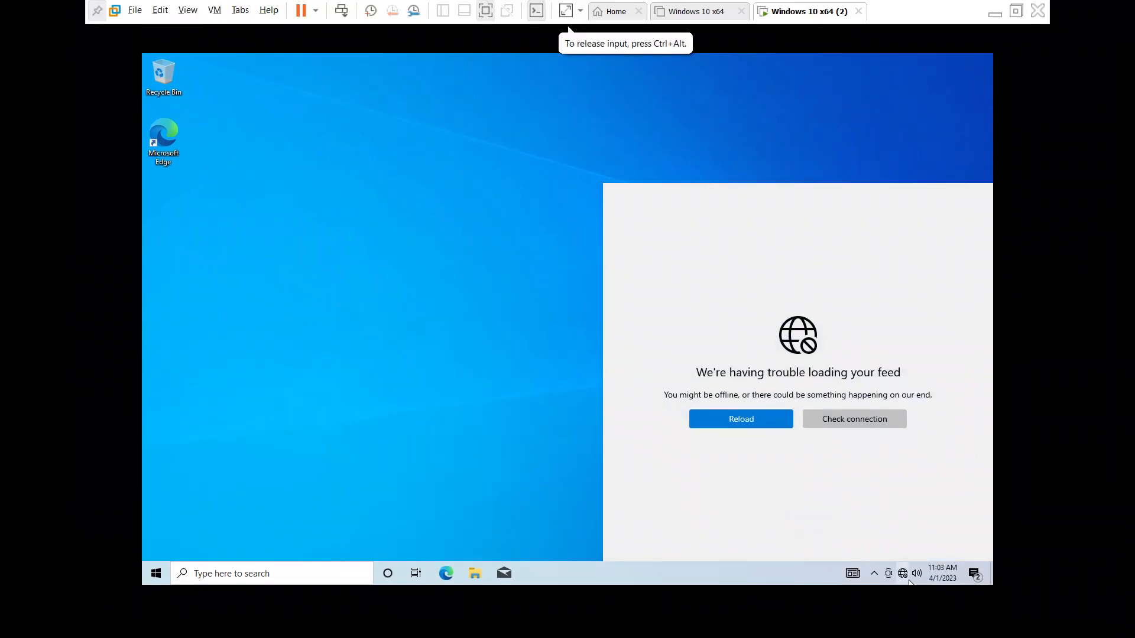
left_click(905, 576)
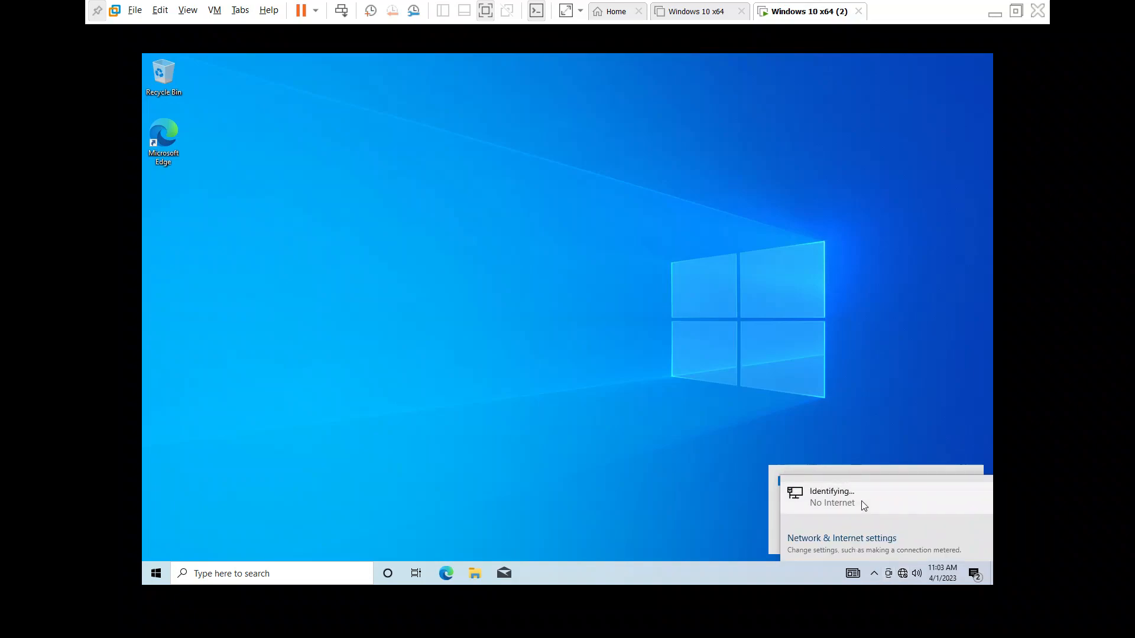
left_click(863, 506)
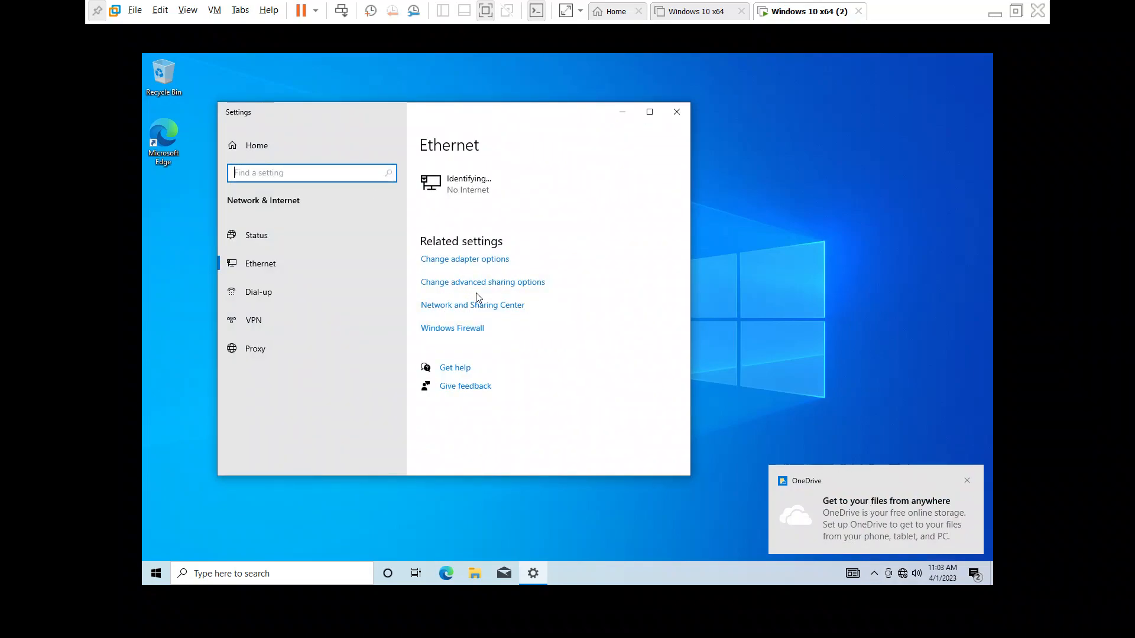
left_click(479, 307)
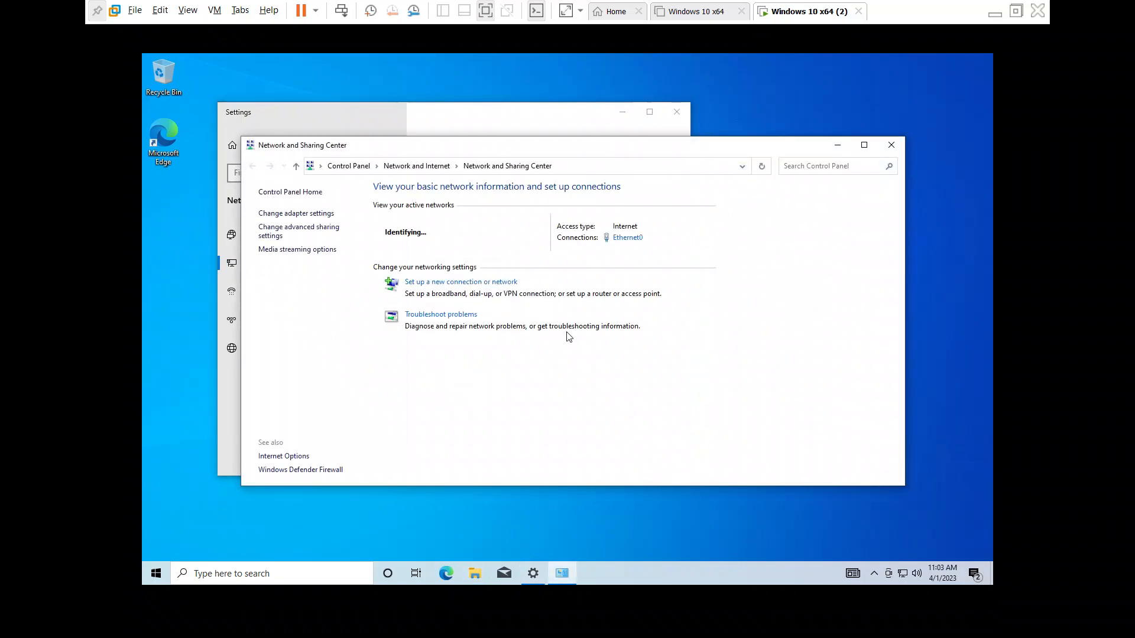
Check the status of the Ethernet0 connection, and close the status, Network and Sharing Center and Settings windows.
left_click(628, 237)
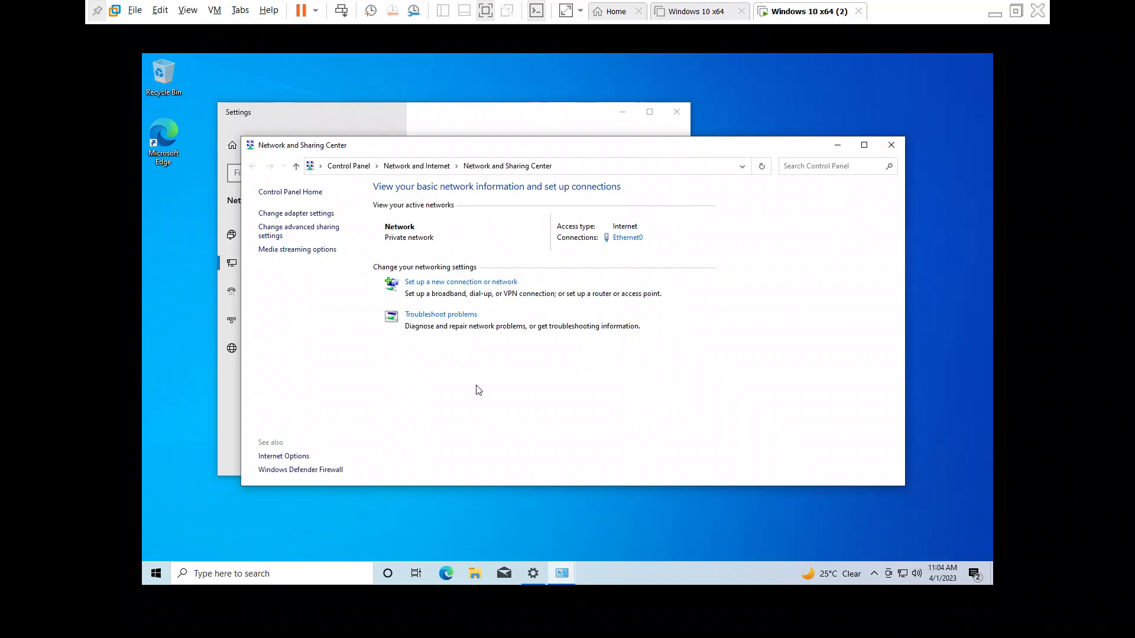
left_click(629, 238)
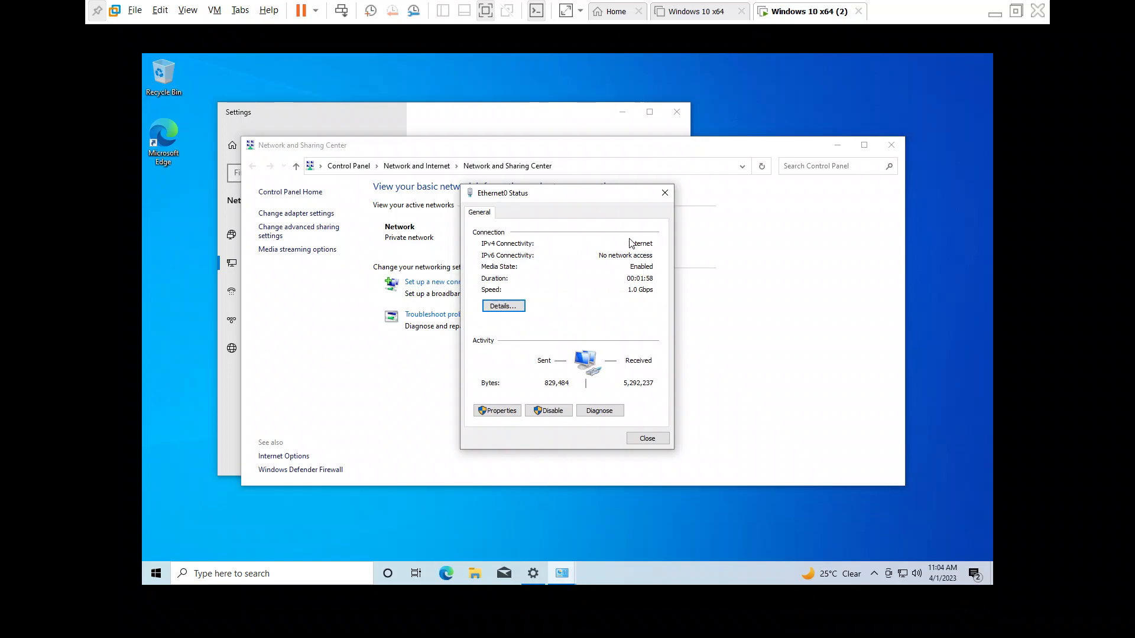
left_click_drag(602, 195, 420, 246)
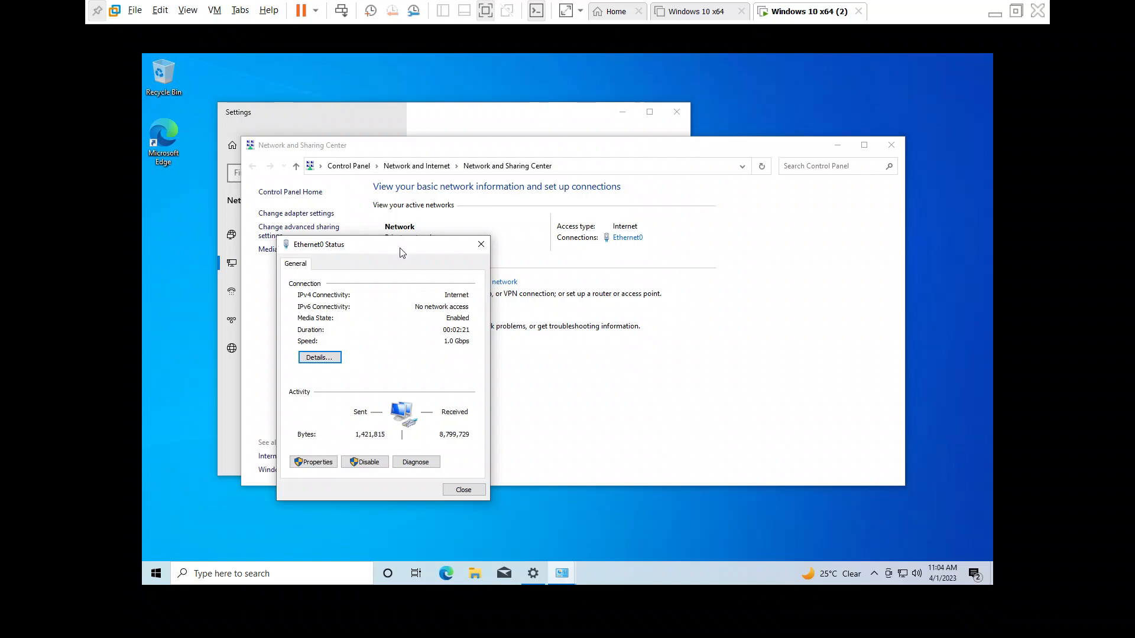
left_click(484, 243)
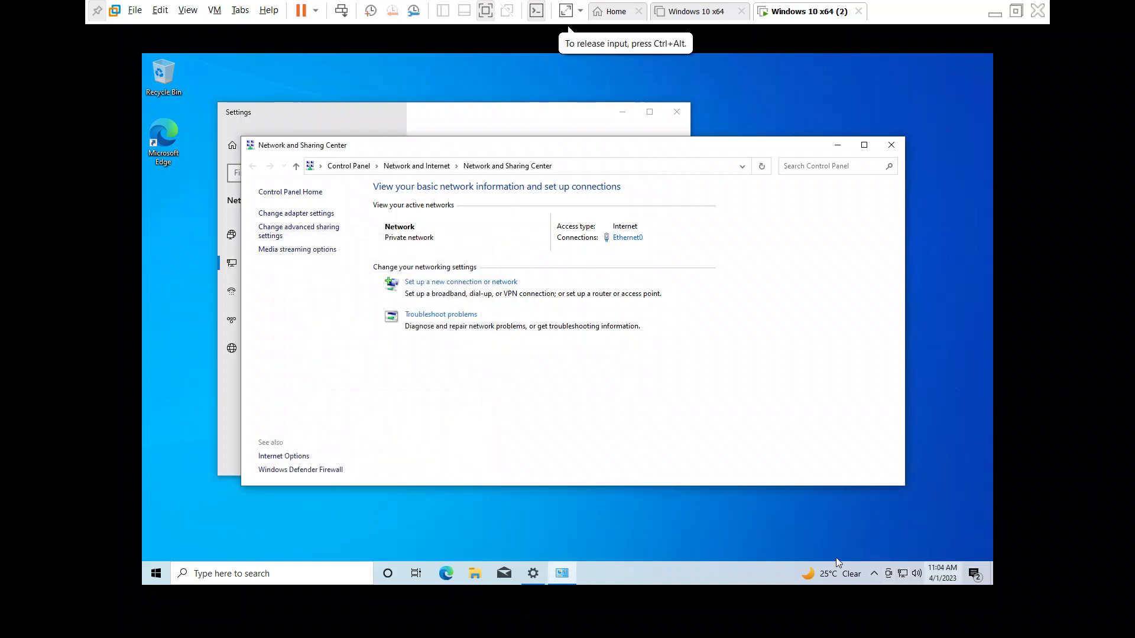
left_click(891, 145)
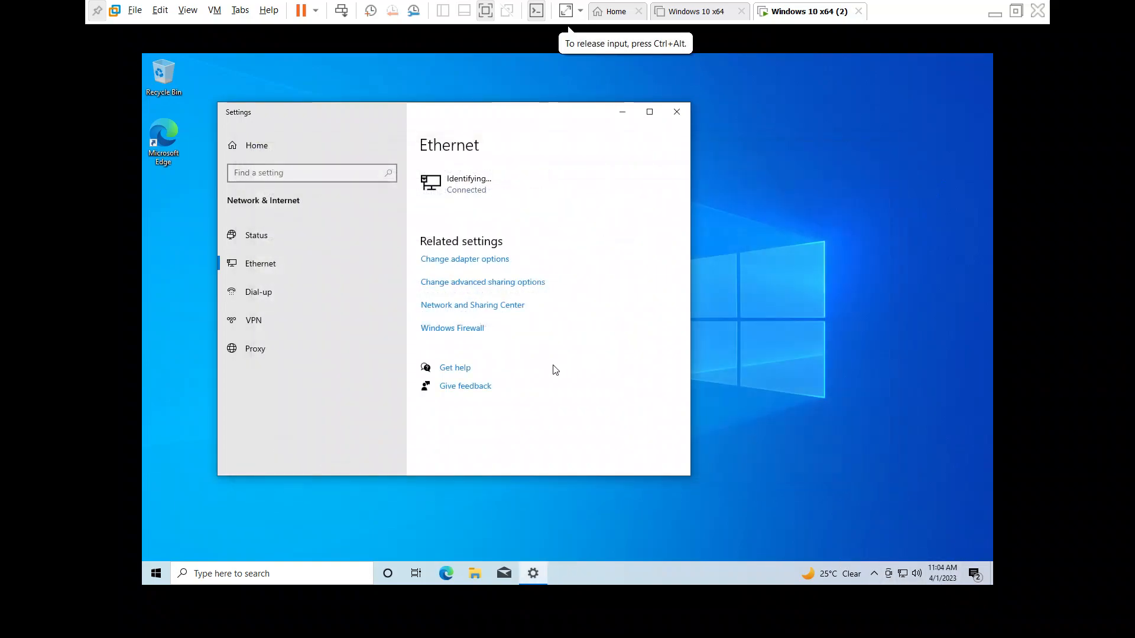
left_click(677, 111)
Open a Command Prompt in the guest and run ipconfig to check its IP configuration.
key("super+r")
type("cmd")
key("Return")
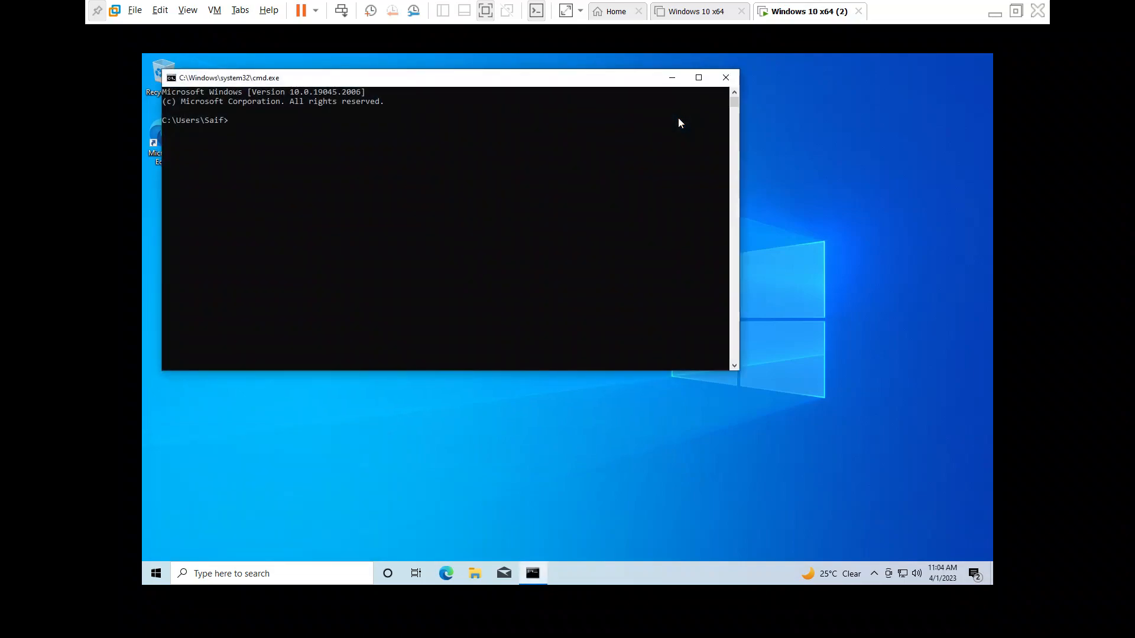
type("ipconfig")
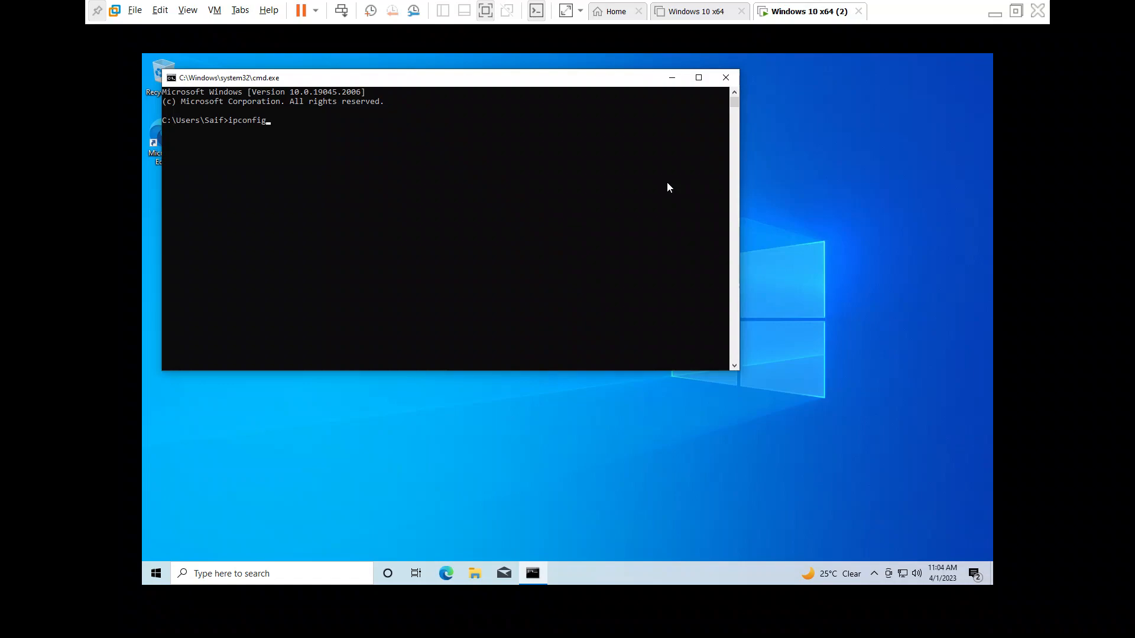
key("Return")
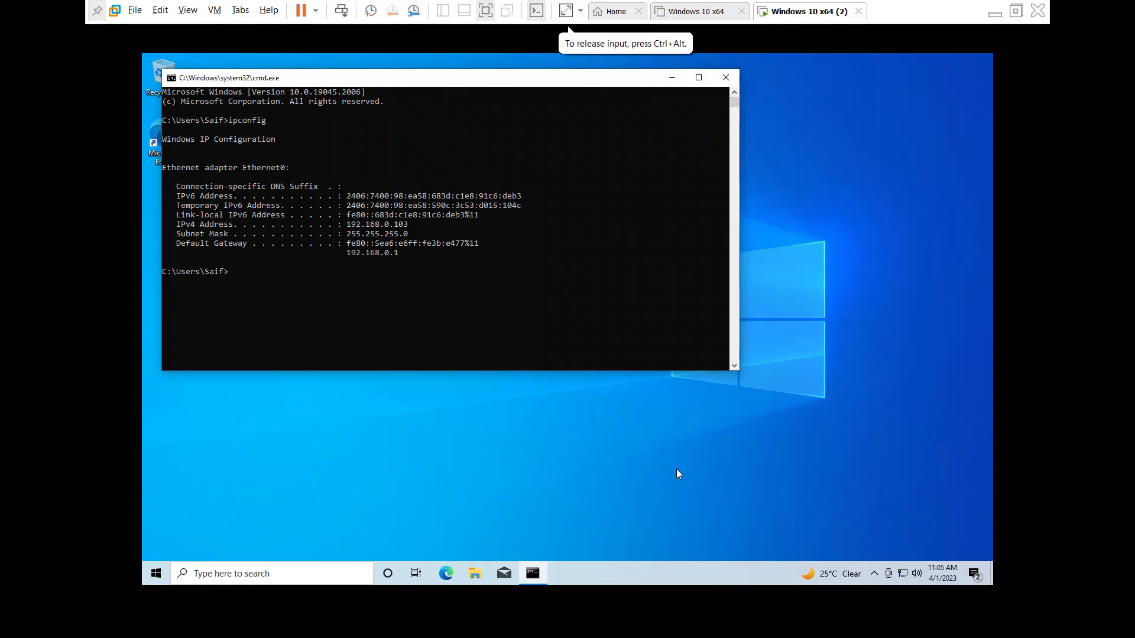
Exit the virtual machine's full-screen view and return to the guest's Command Prompt.
key("super")
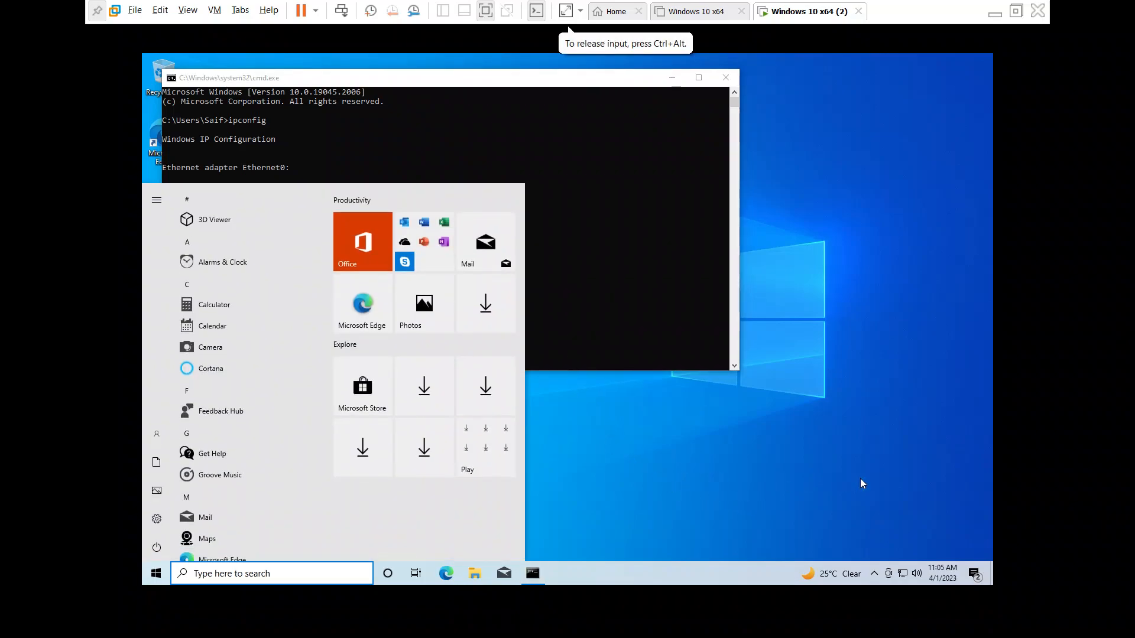
key("Escape")
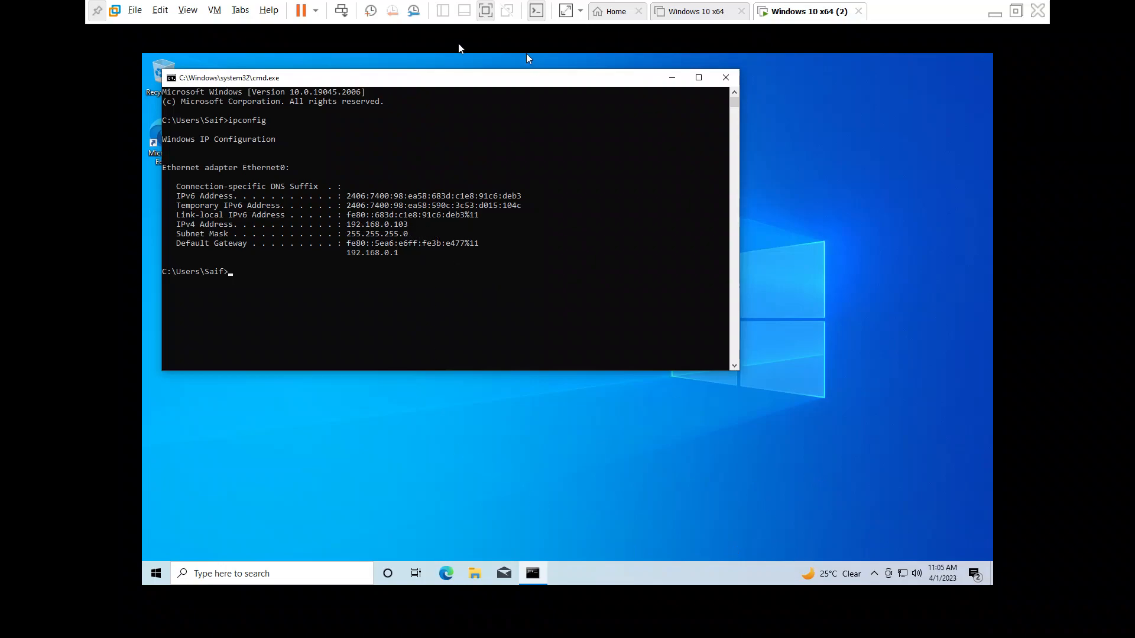
left_click(480, 15)
left_click(856, 621)
left_click(614, 563)
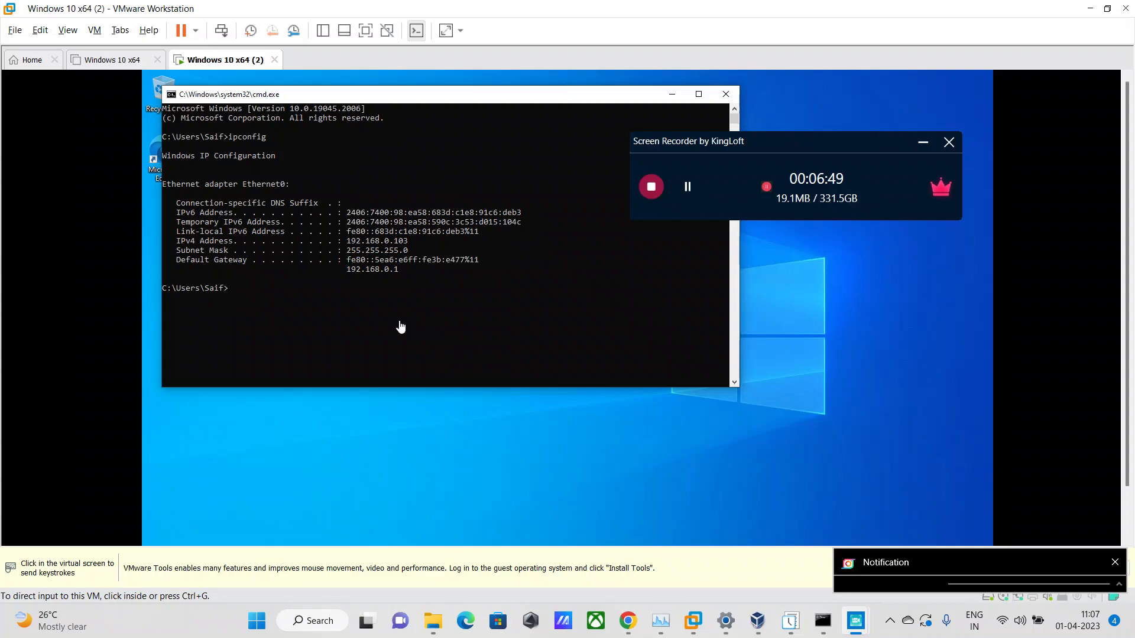
left_click(366, 246)
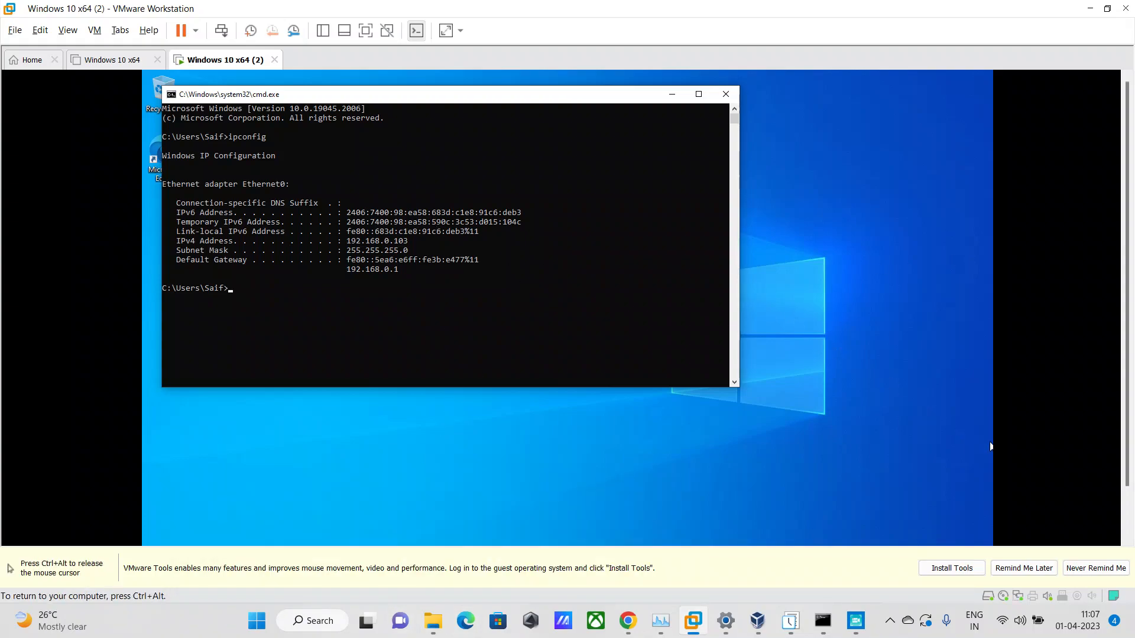
Start the VMware Tools installation for the virtual machine and dismiss the installation hint bar.
key("ctrl+alt")
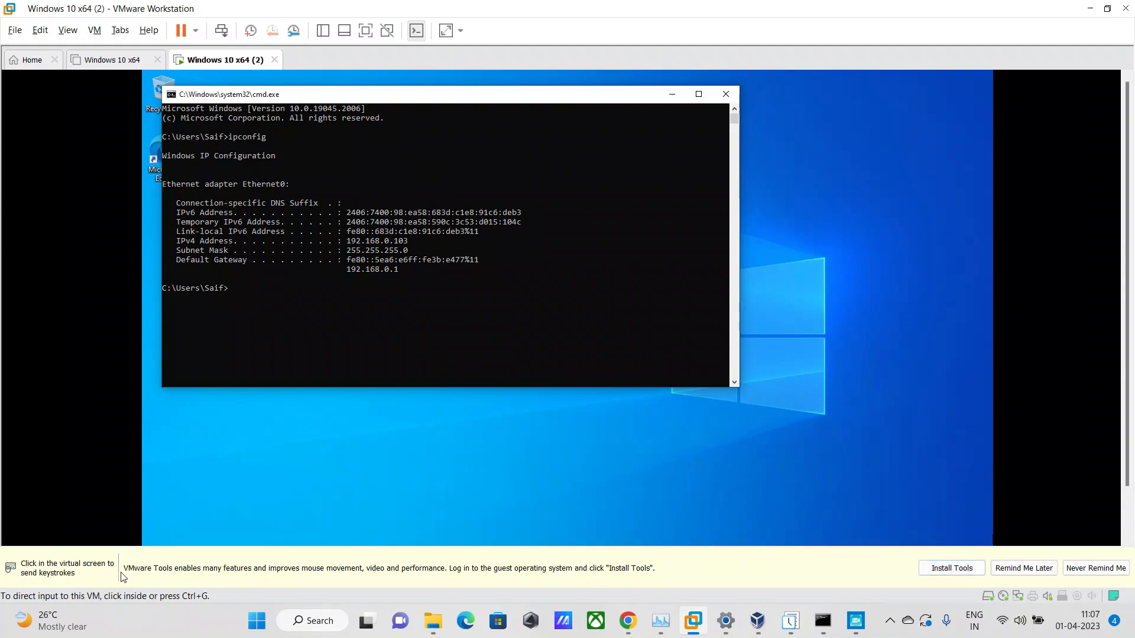
left_click(952, 572)
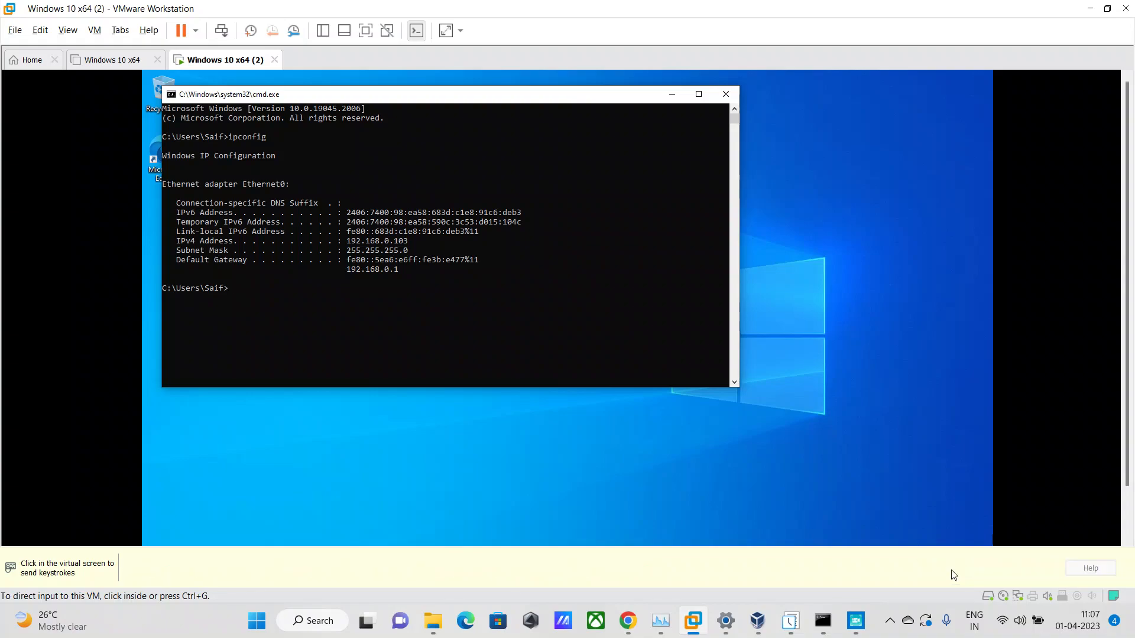
left_click(936, 538)
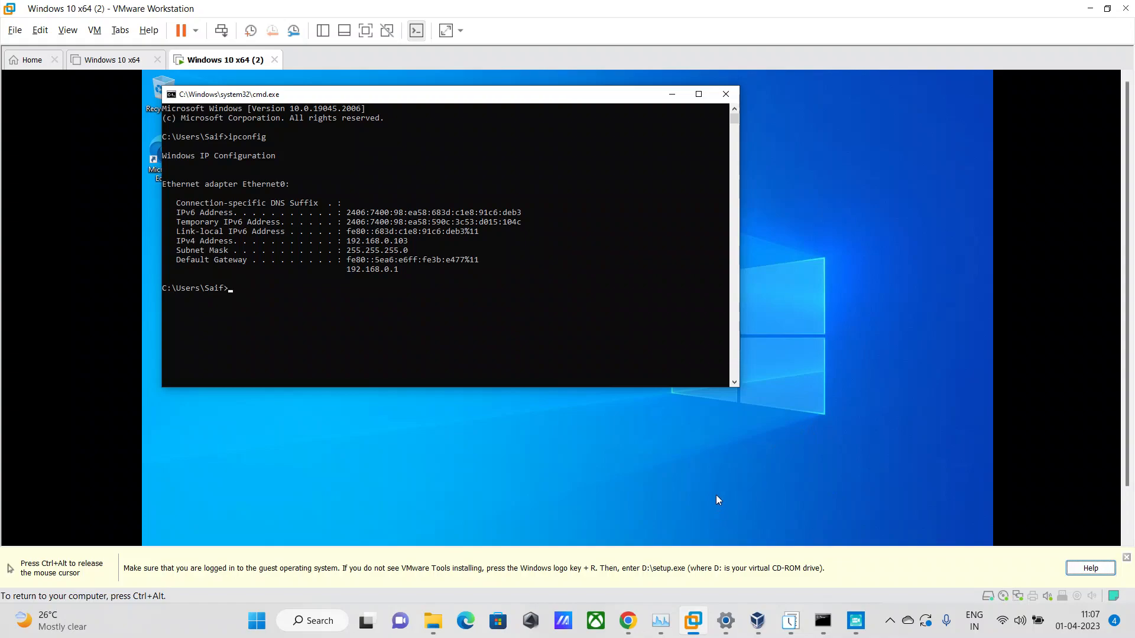
key("ctrl+alt")
left_click(300, 479)
key("ctrl+alt")
left_click(1127, 558)
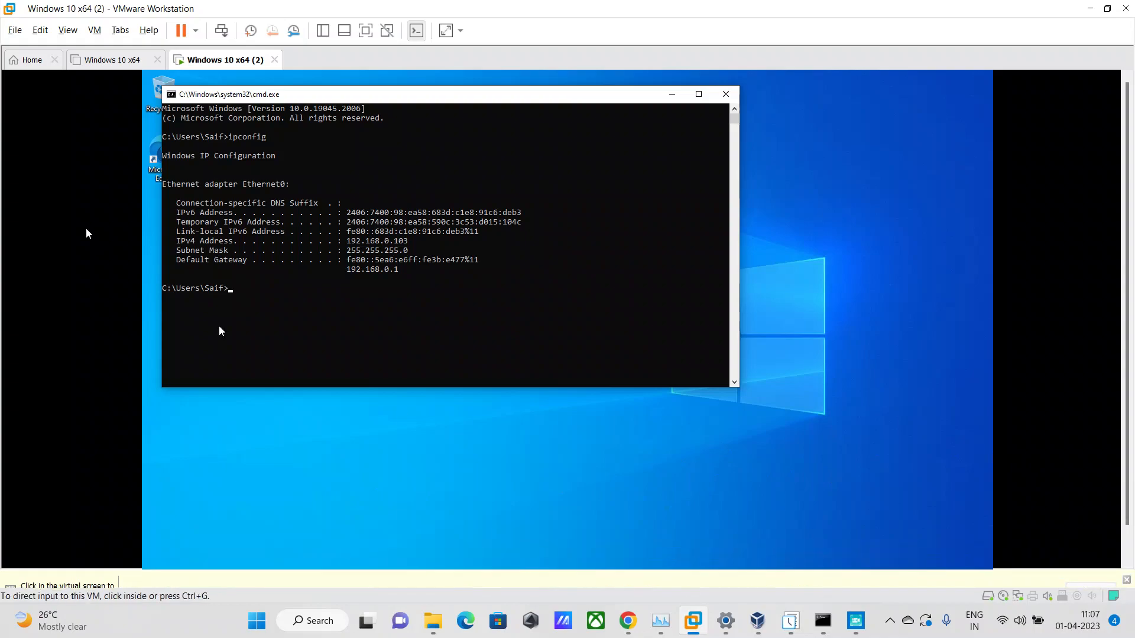
Run setup64.exe from the VMware Tools DVD drive (D:) in the guest.
left_click(94, 30)
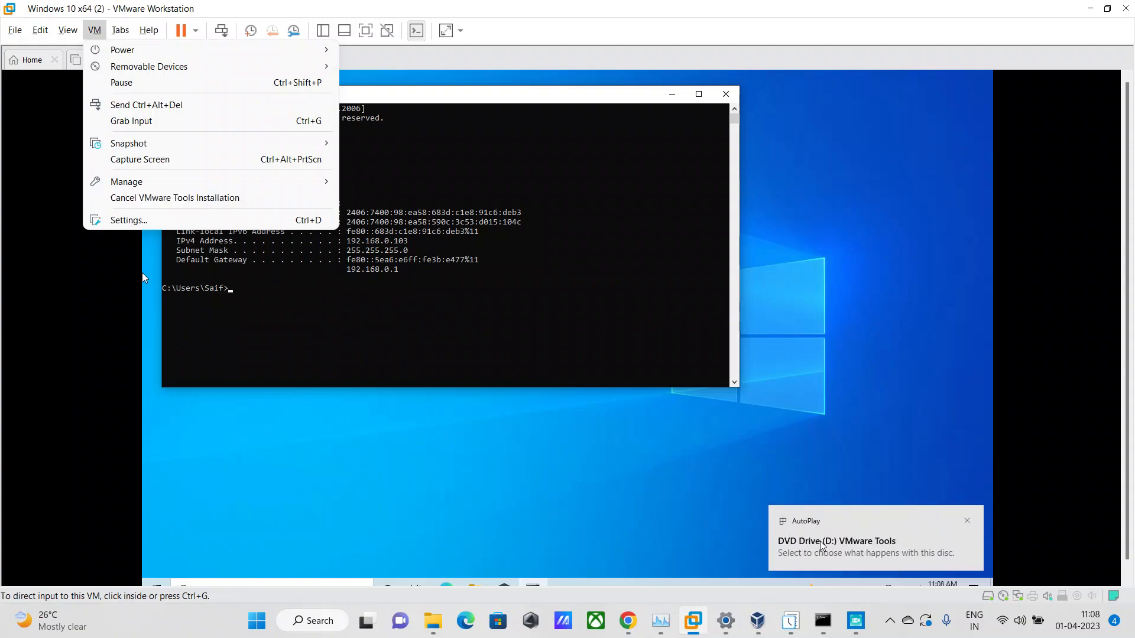
left_click(142, 273)
left_click(864, 540)
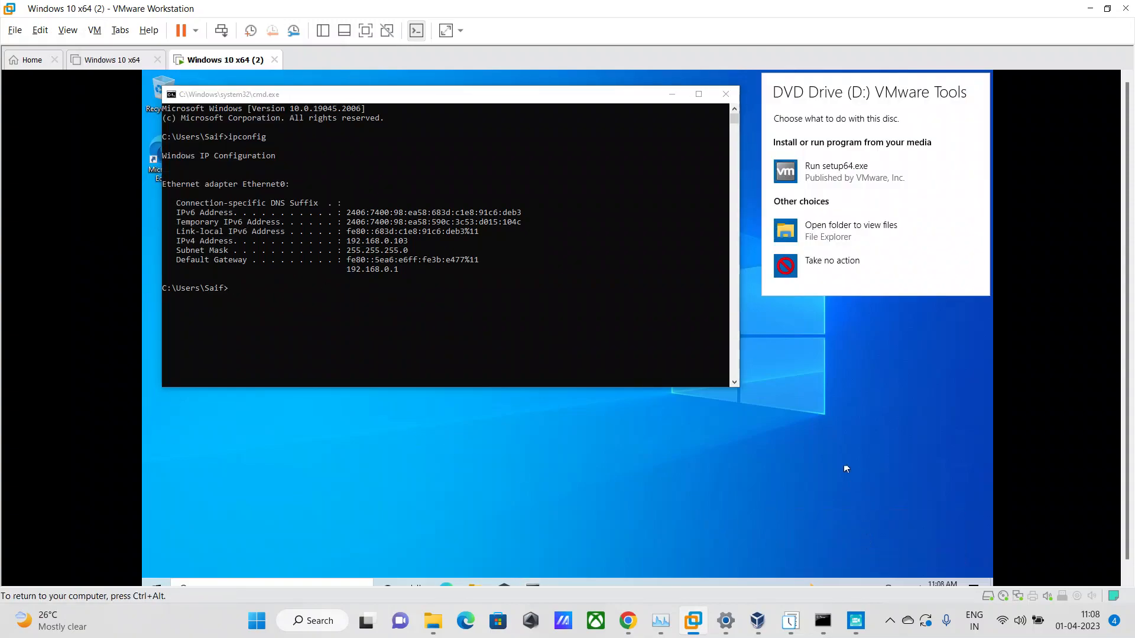
left_click(836, 176)
left_click(524, 408)
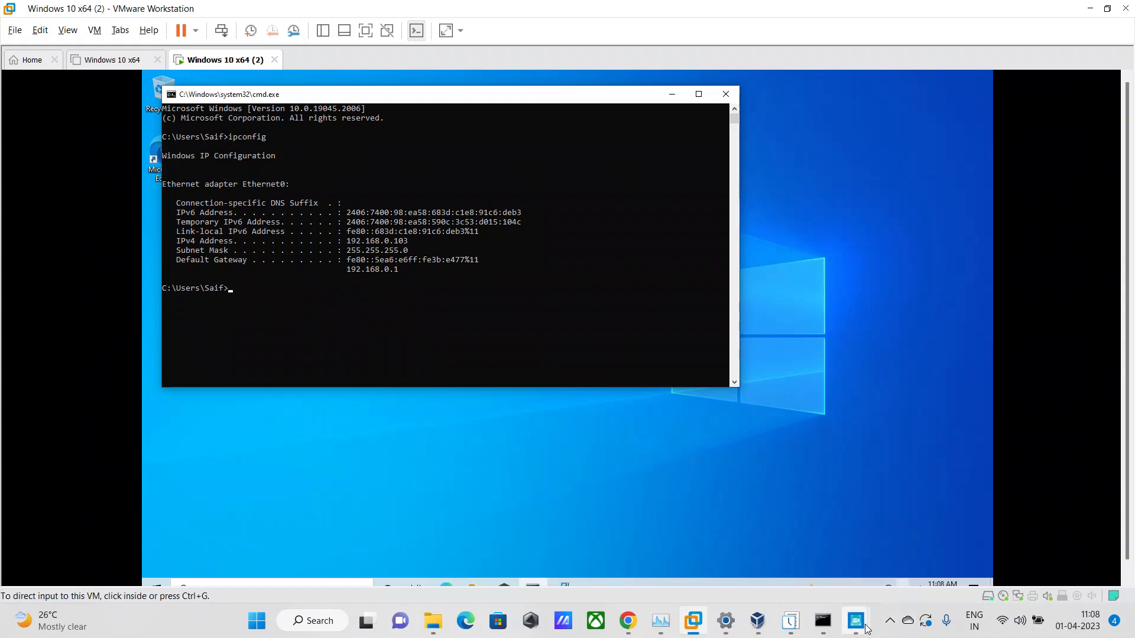
Install VMware Tools in the guest using the Typical setup type.
mouse_move(856, 620)
left_click(640, 559)
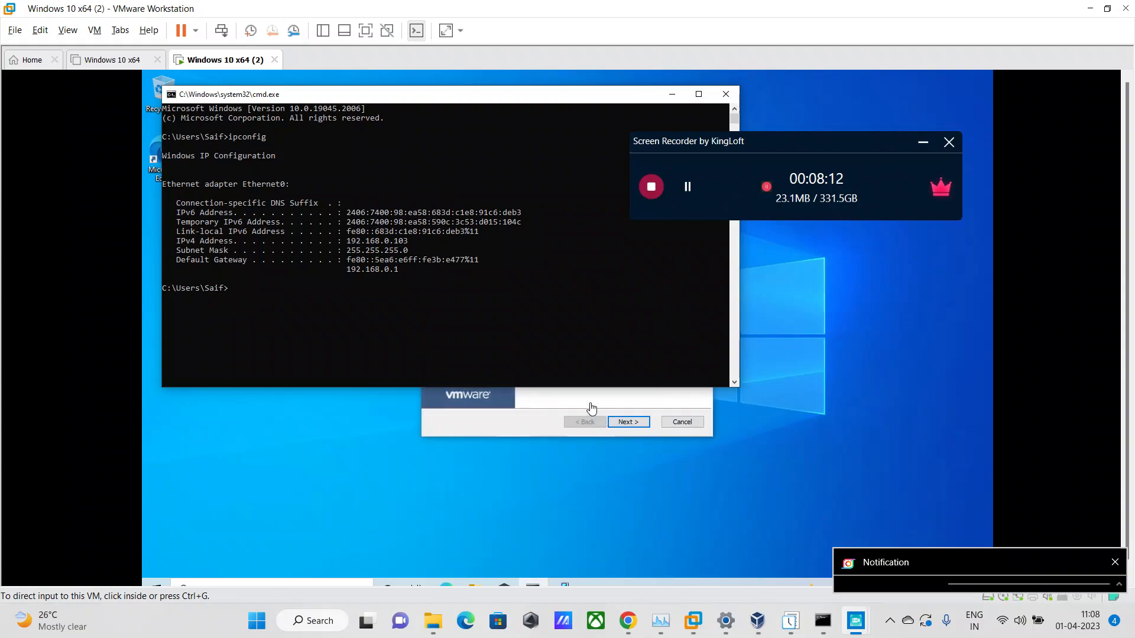
left_click(513, 414)
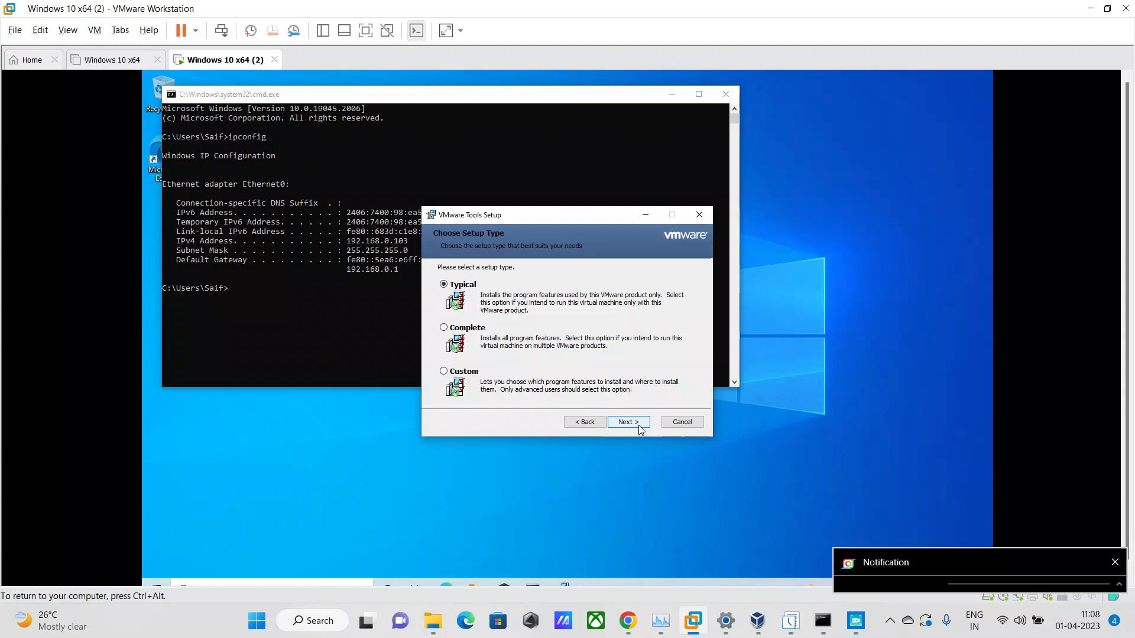
left_click(628, 422)
left_click(629, 422)
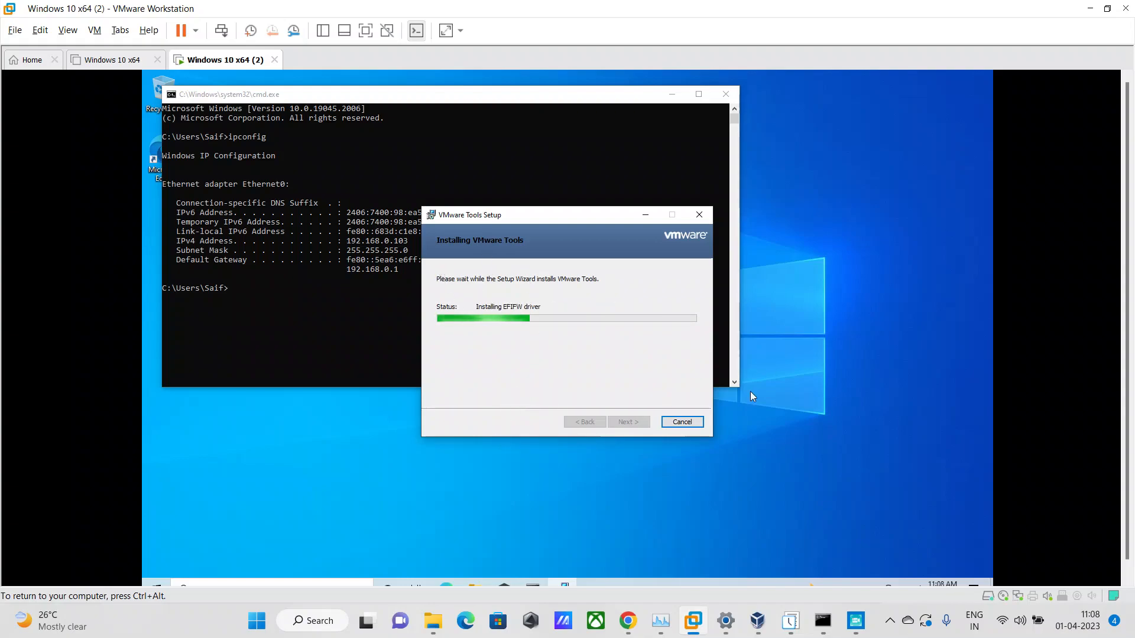
left_click(576, 562)
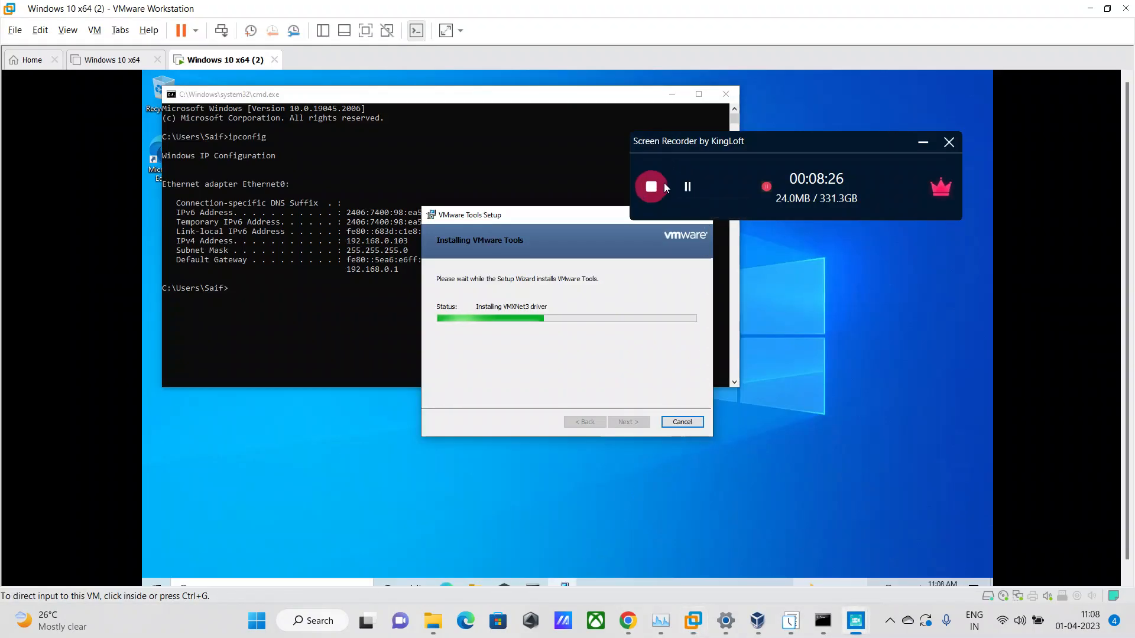
left_click(691, 249)
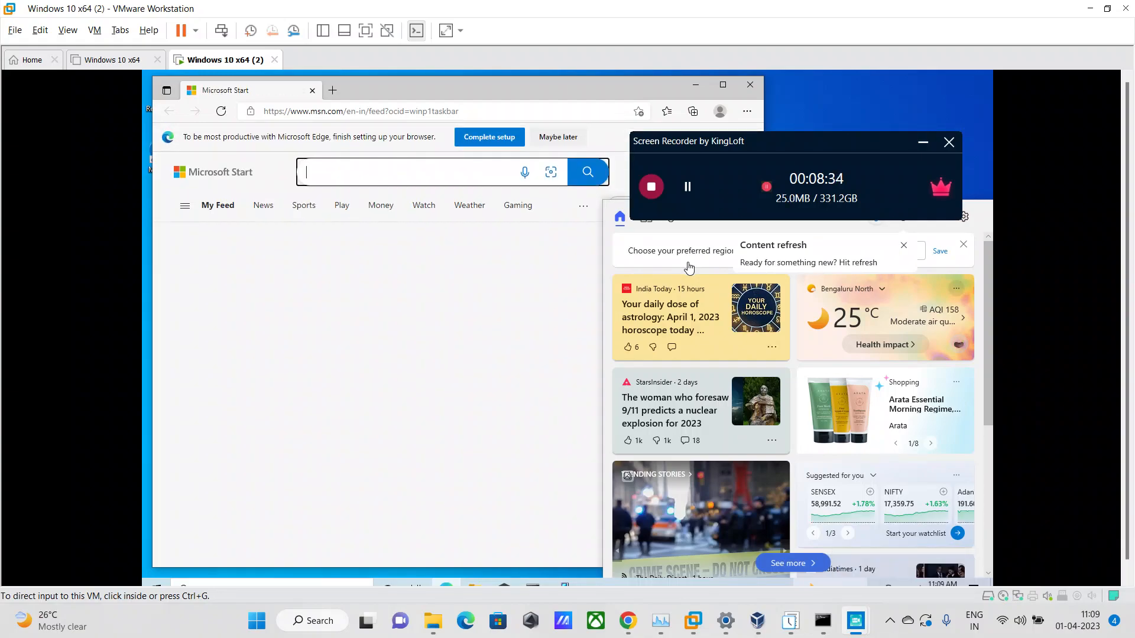
Minimize the guest's Microsoft Edge window and finish the VMware Tools setup wizard.
left_click(554, 476)
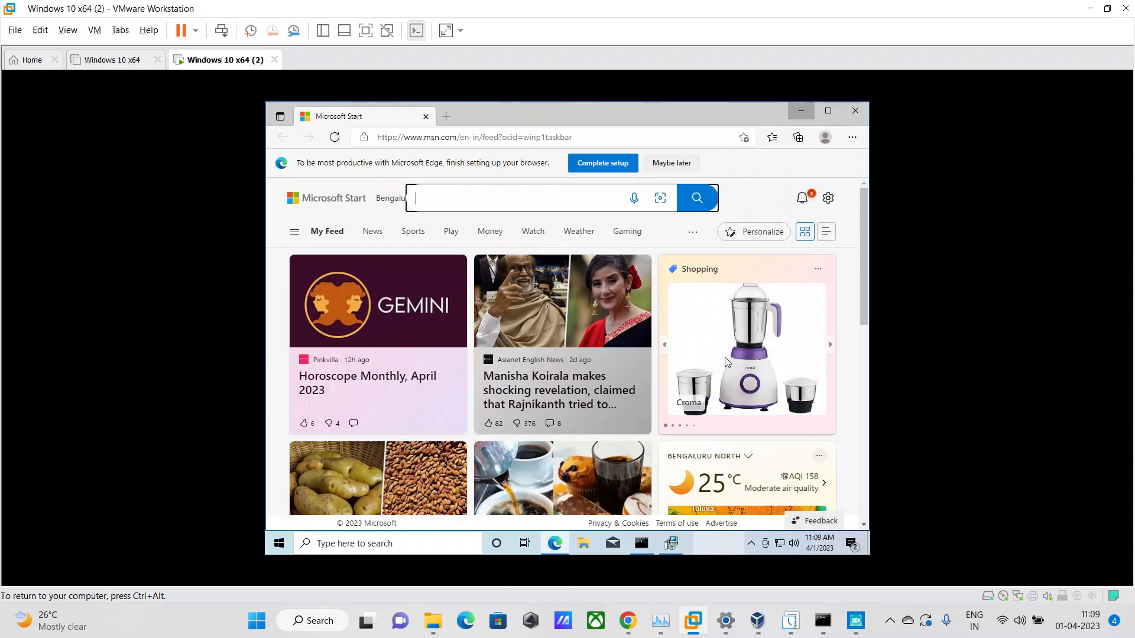
left_click(807, 112)
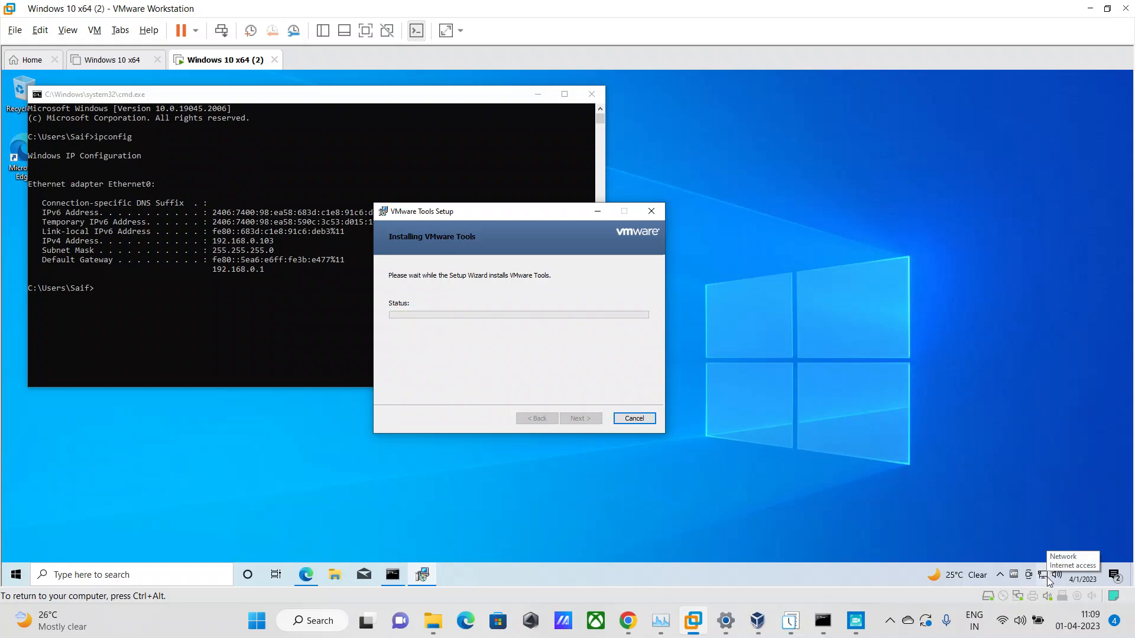
left_click(580, 418)
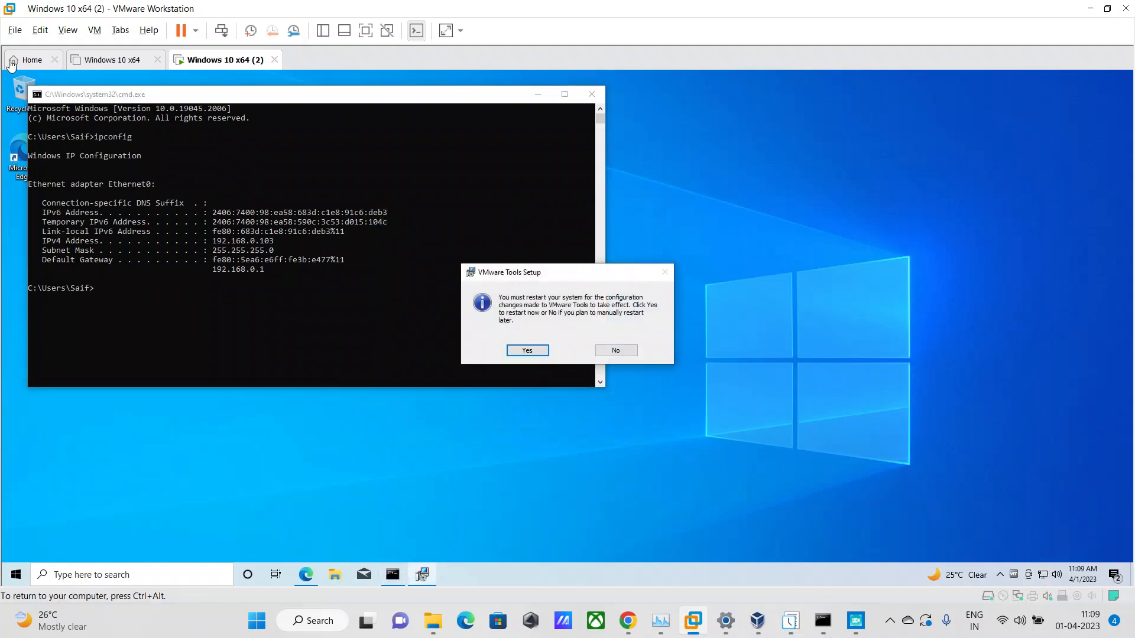
Restart the guest system so that the VMware Tools configuration changes take effect.
left_click(531, 352)
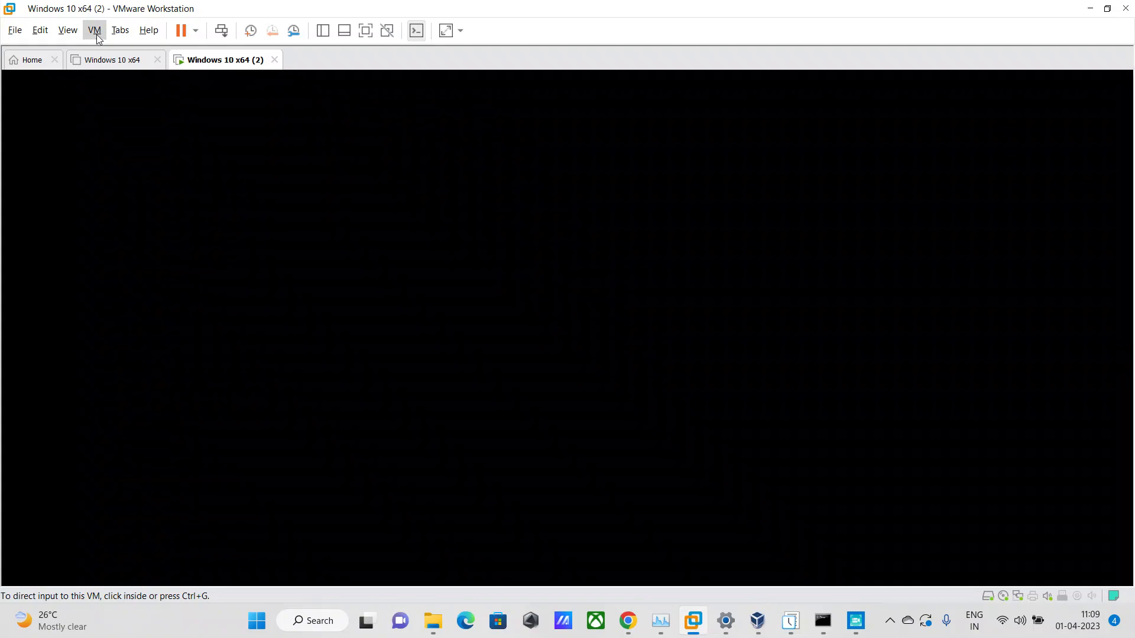
Open the Virtual Network Editor while the guest restarts.
left_click(94, 30)
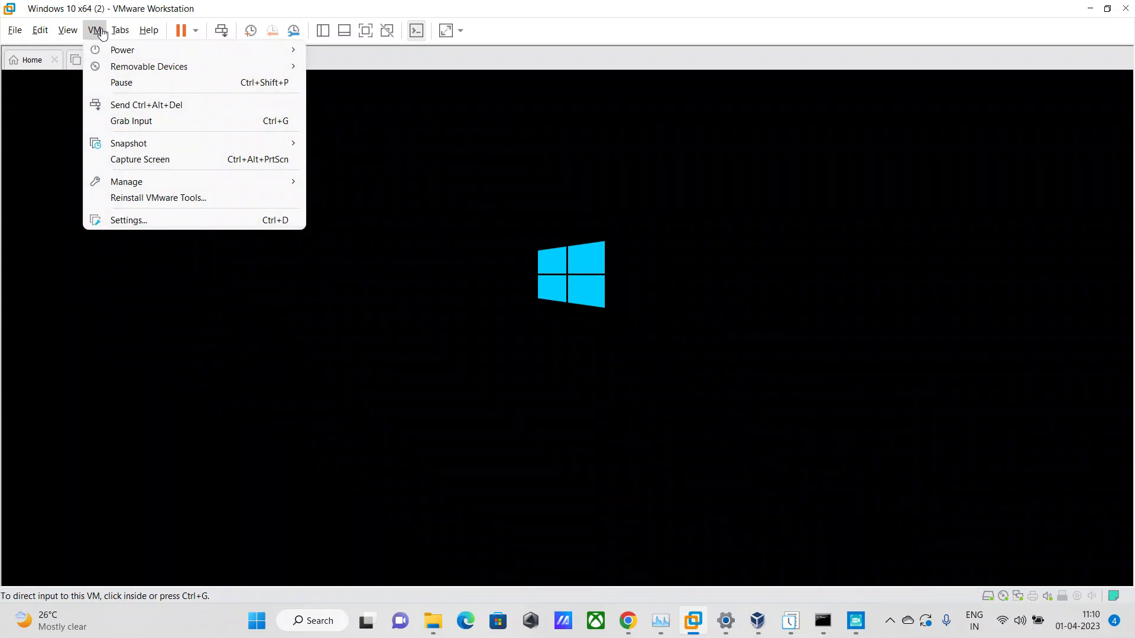
mouse_move(111, 33)
mouse_move(39, 37)
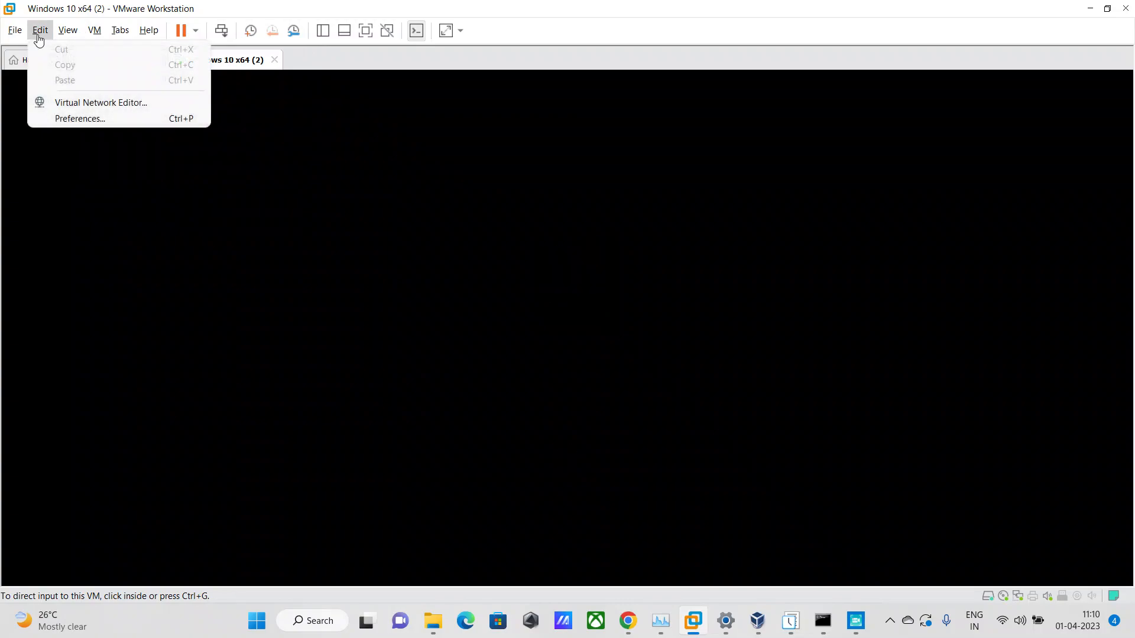
left_click(42, 36)
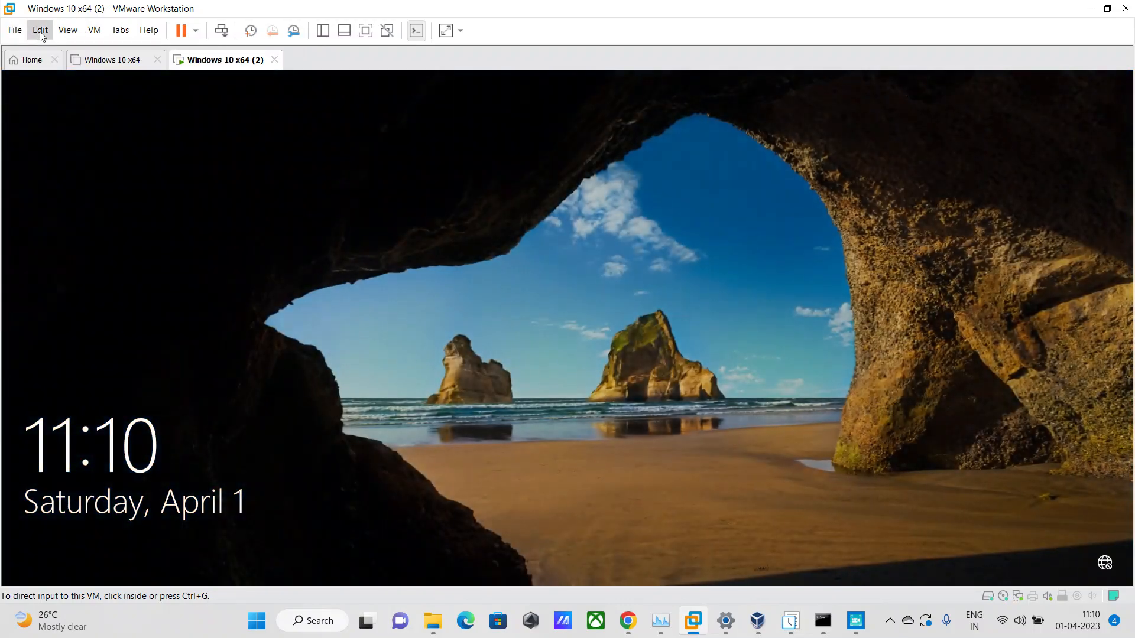
left_click(40, 31)
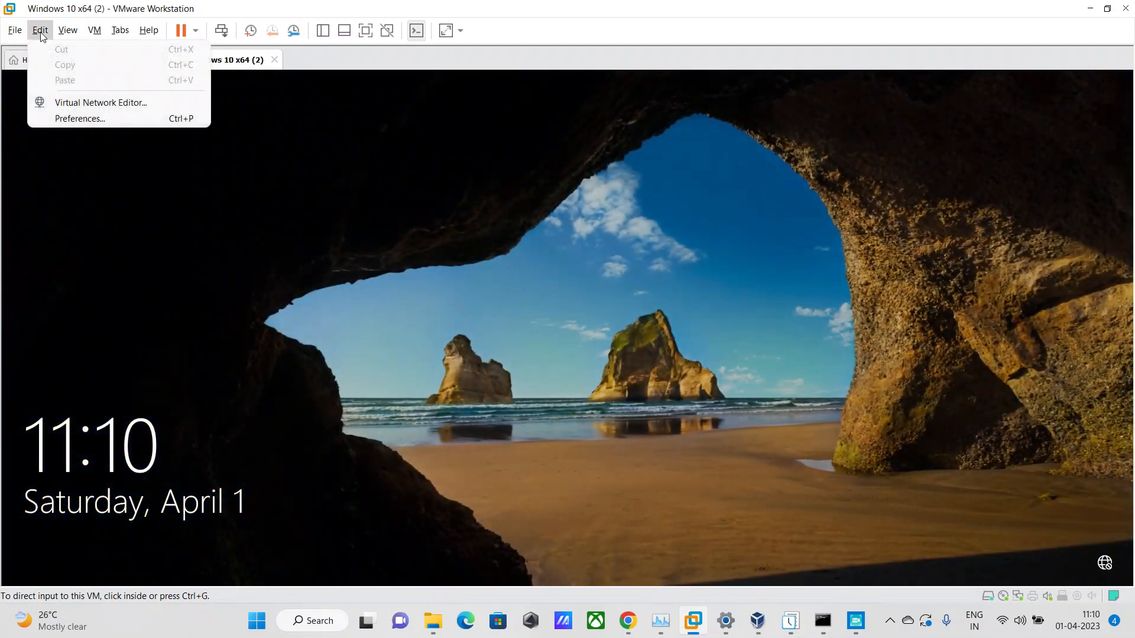
left_click(98, 104)
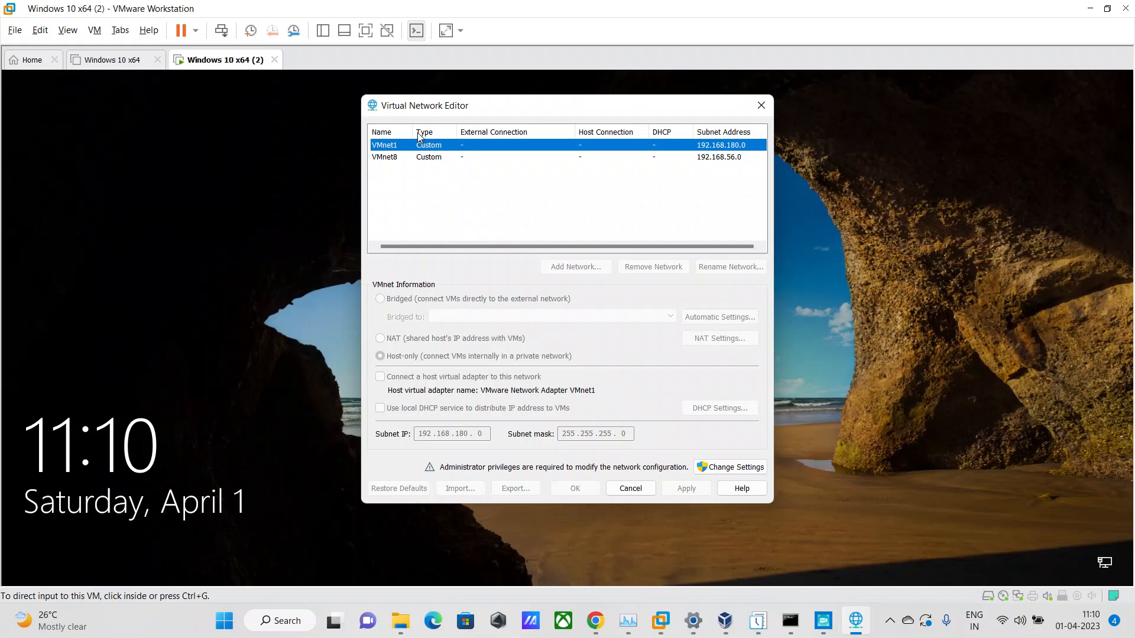
Widen the network list's Name column, check the VMnet8 and VMnet1 entries, and unlock the network configuration for editing with administrator privileges.
left_click_drag(414, 132, 458, 132)
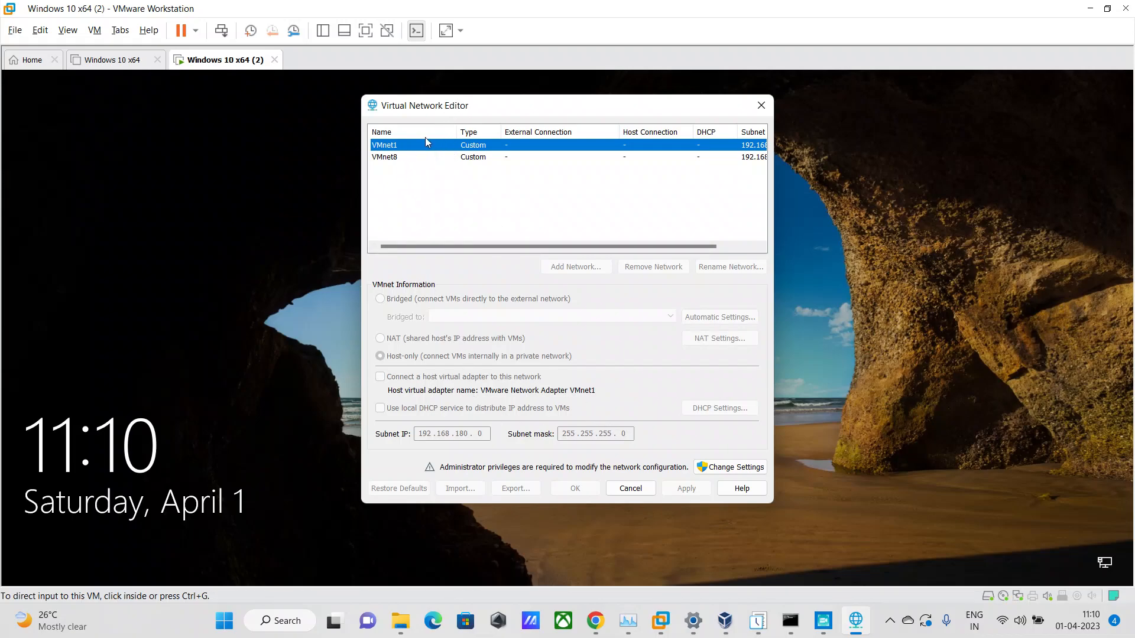
left_click(396, 157)
left_click(398, 147)
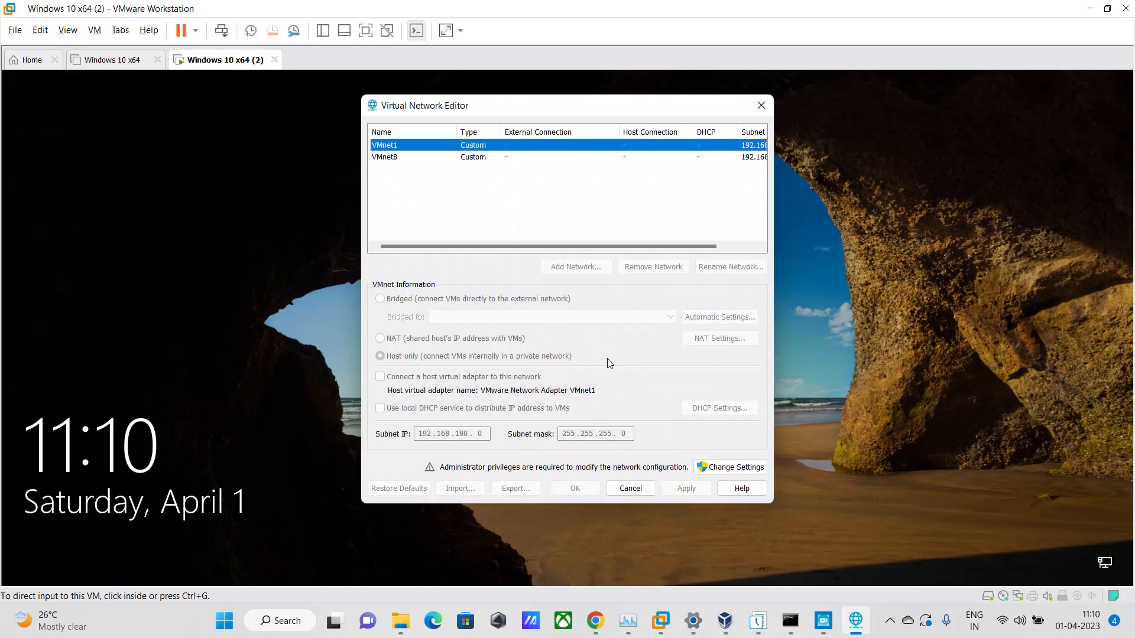
left_click(725, 467)
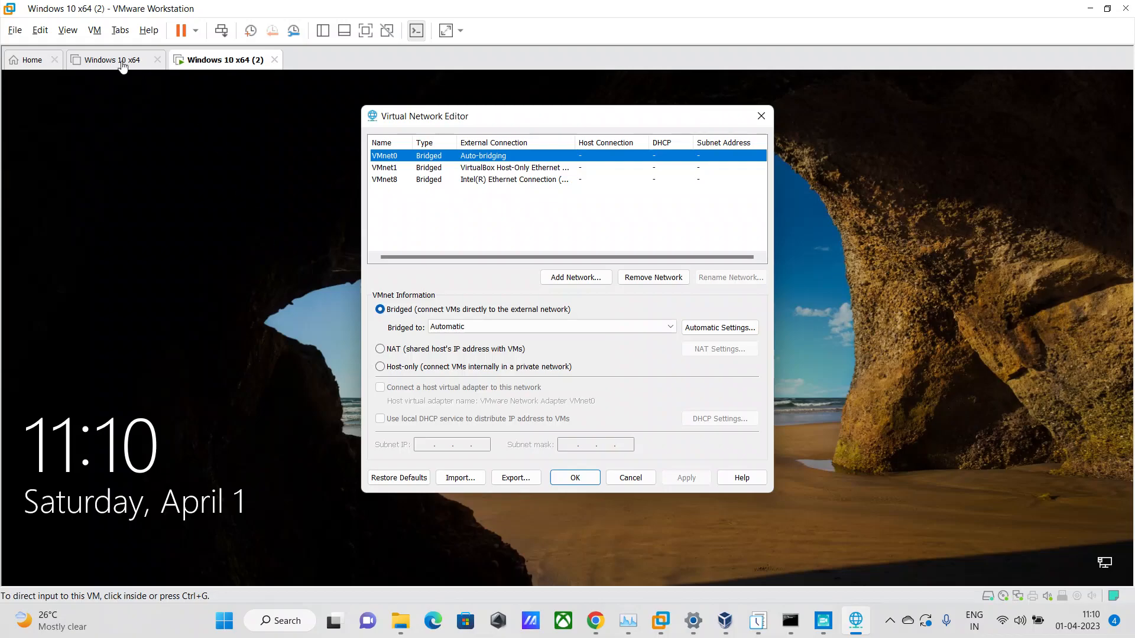
Check the Network Adapter's connection type in the settings of Windows 10 x64 (2) and close the settings.
right_click(207, 67)
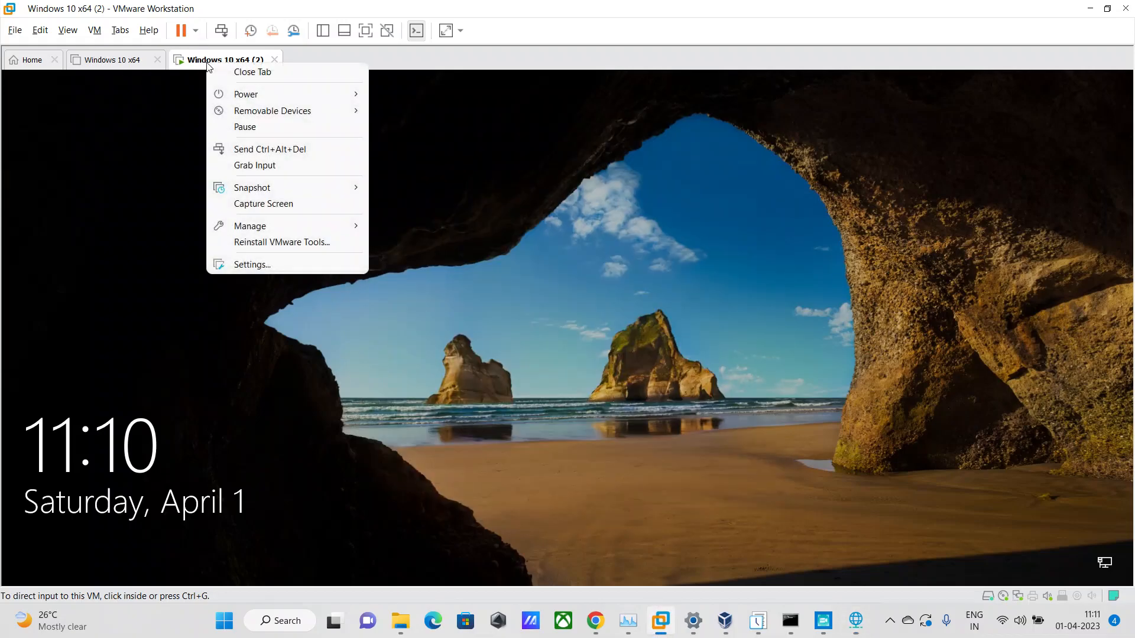
left_click(271, 267)
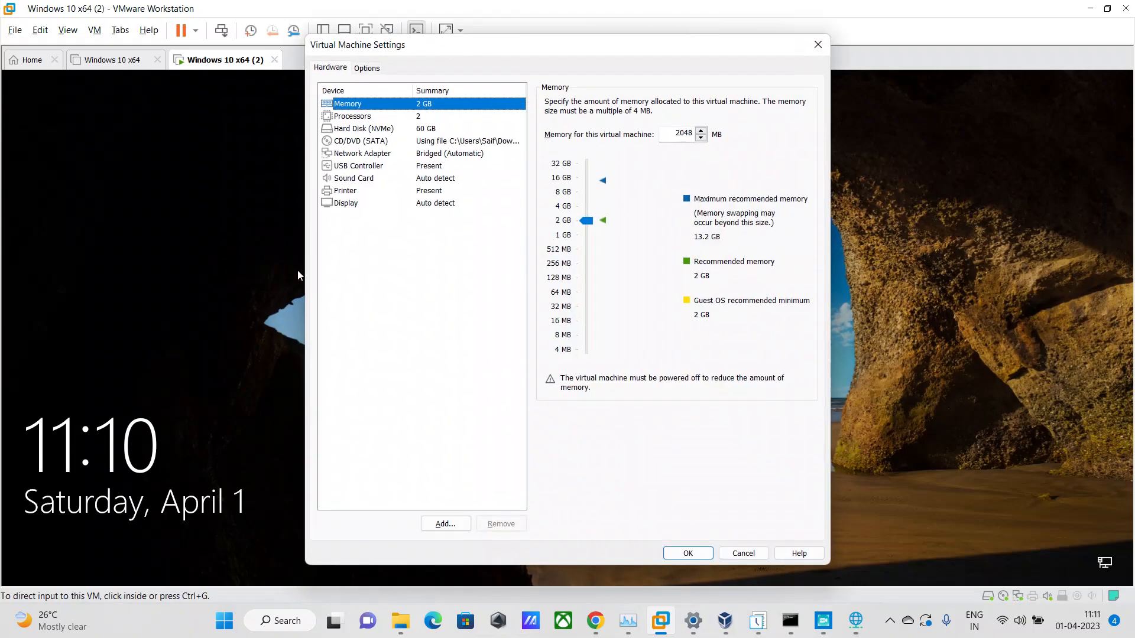
left_click(360, 155)
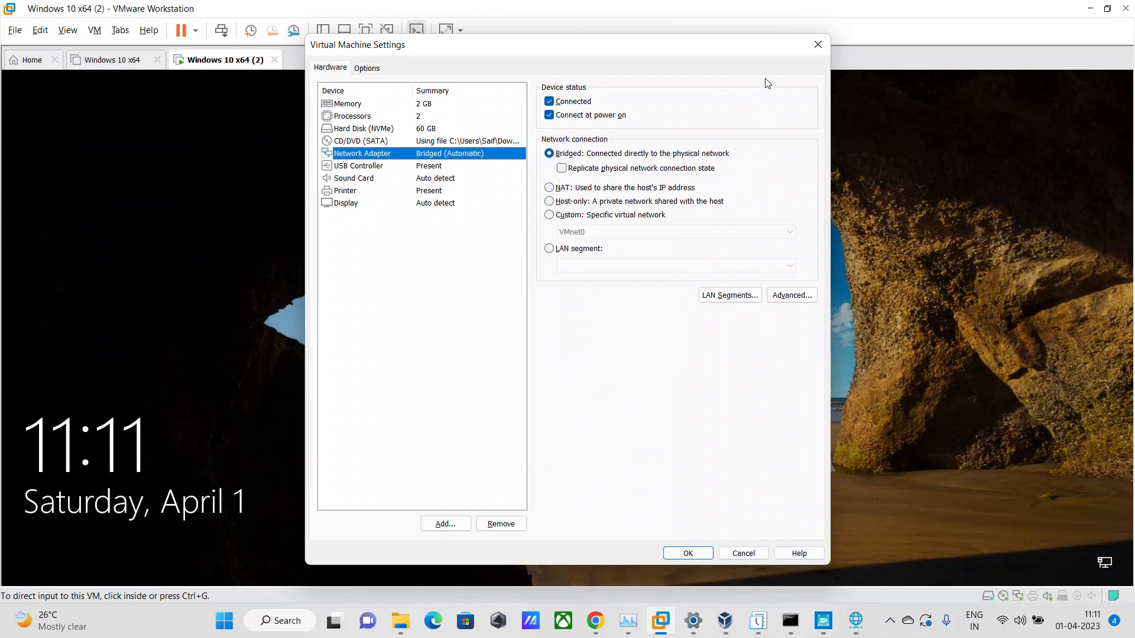
left_click(816, 48)
Return to the Virtual Network Editor and switch VMnet0 to NAT.
left_click(38, 31)
left_click(100, 103)
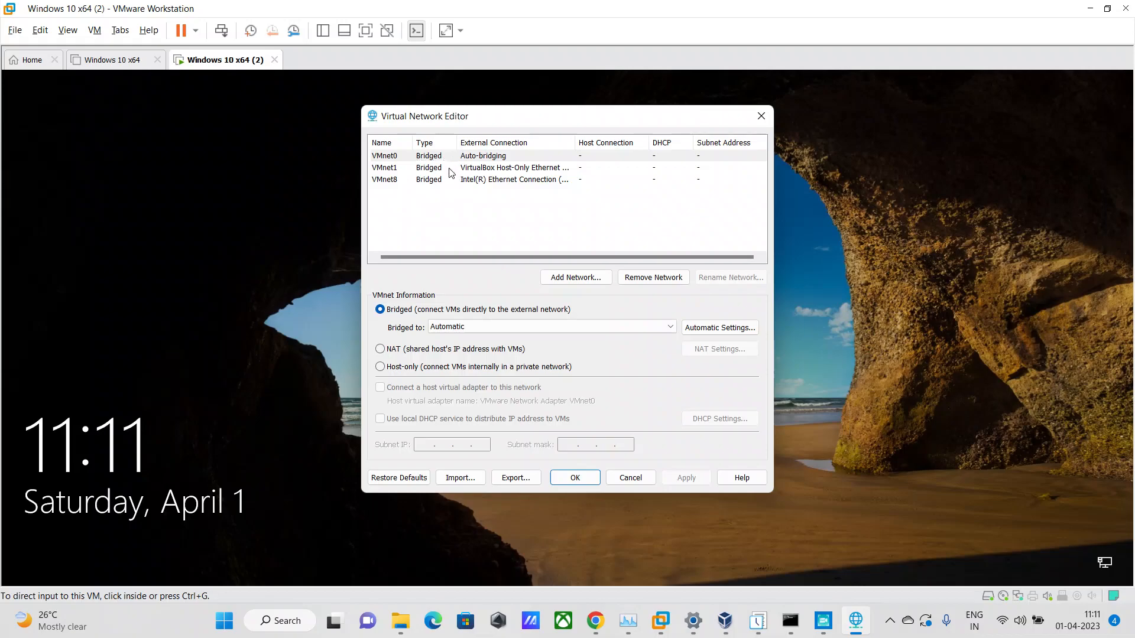
left_click(423, 158)
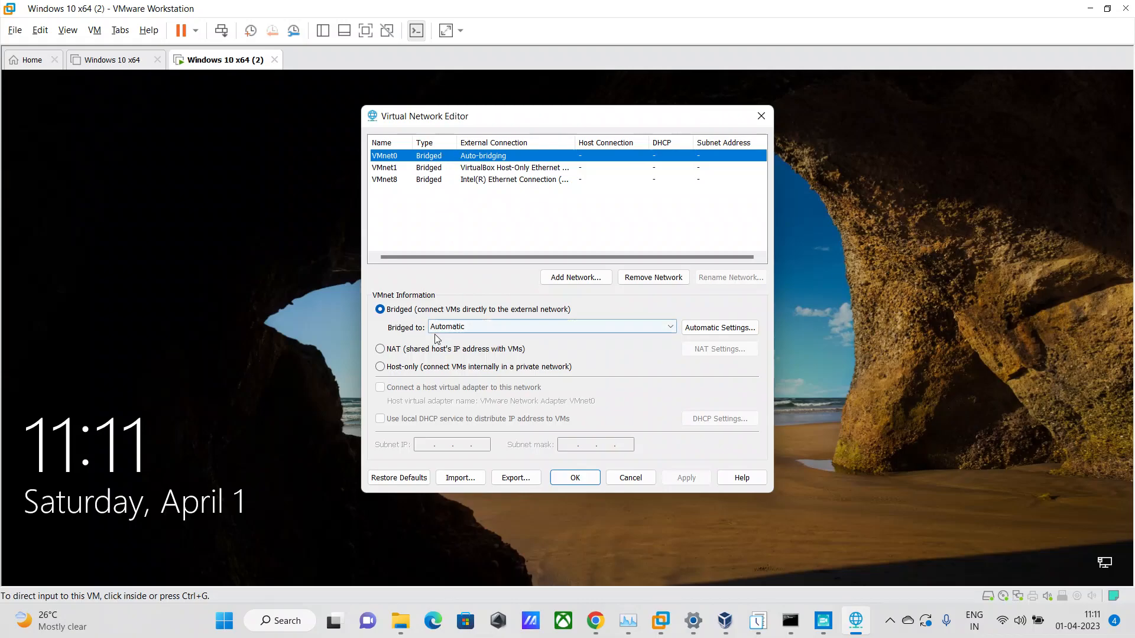
left_click(380, 349)
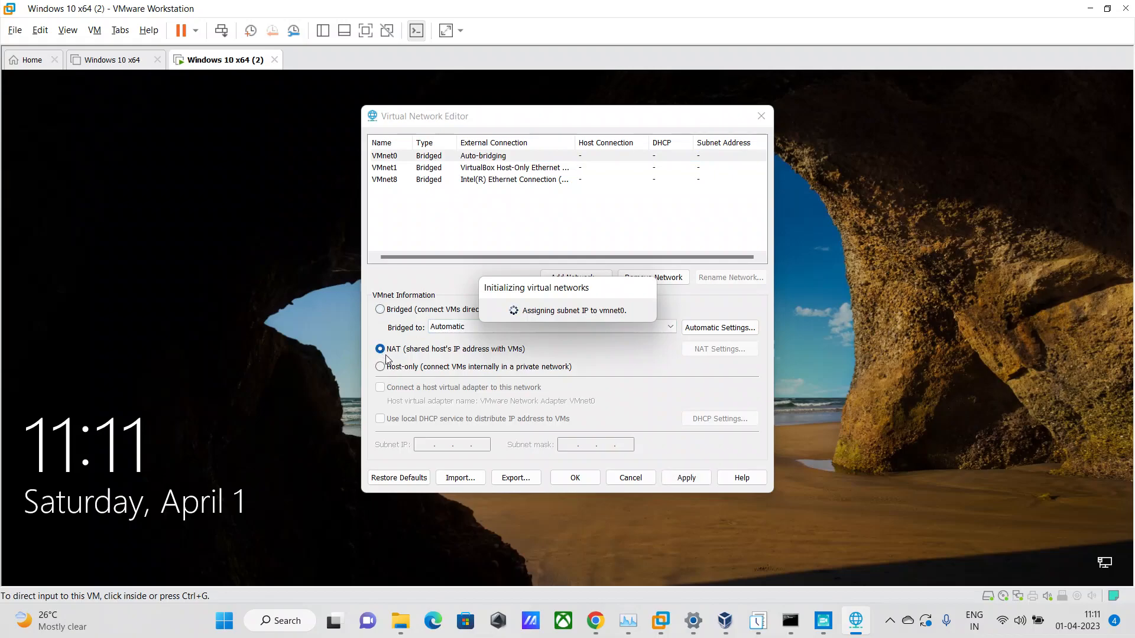
left_click(380, 350)
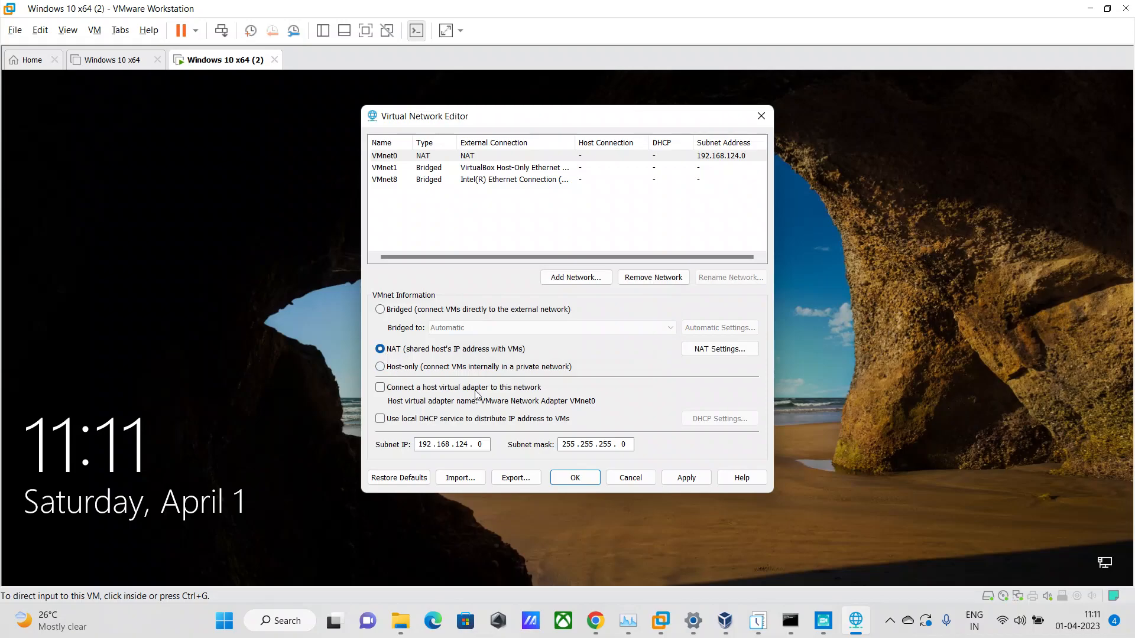
Set VMnet0 back to Bridged with automatic bridging, and apply the setting before closing the Virtual Network Editor.
left_click(380, 309)
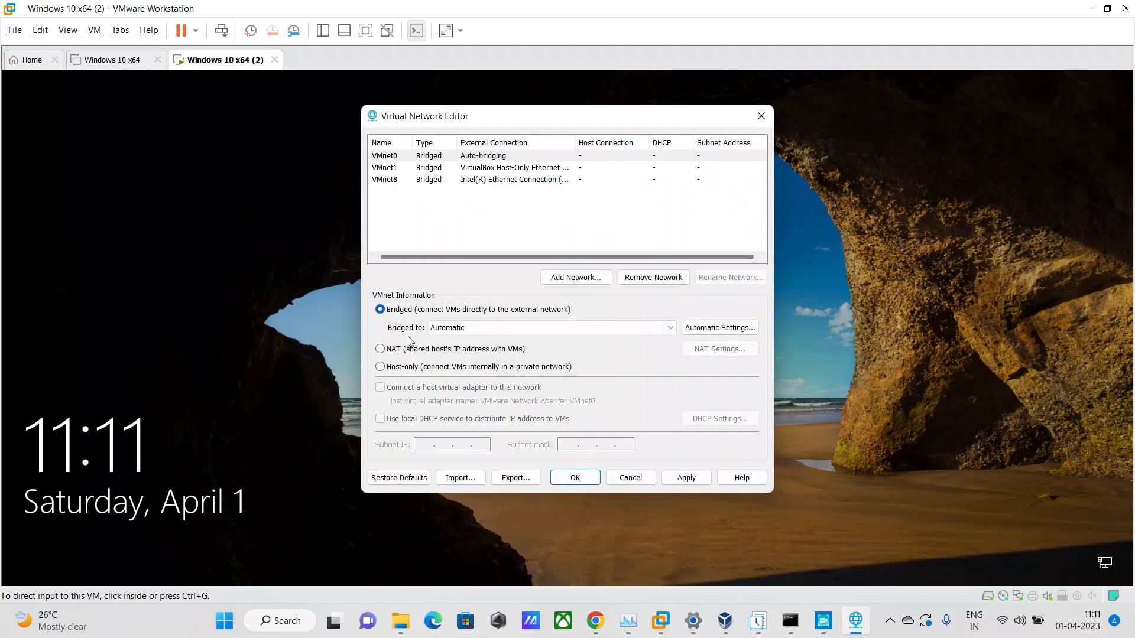
left_click(698, 485)
left_click(616, 478)
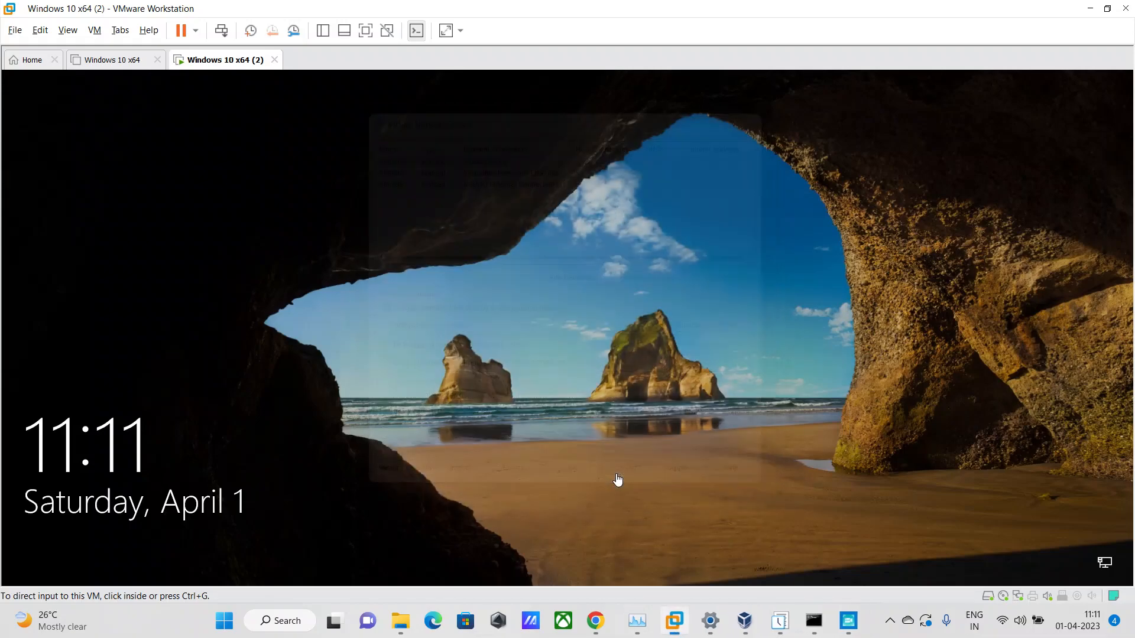
Try NAT for the Network Adapter of Windows 10 x64 (2), reselect Bridged, and cancel the settings.
right_click(217, 70)
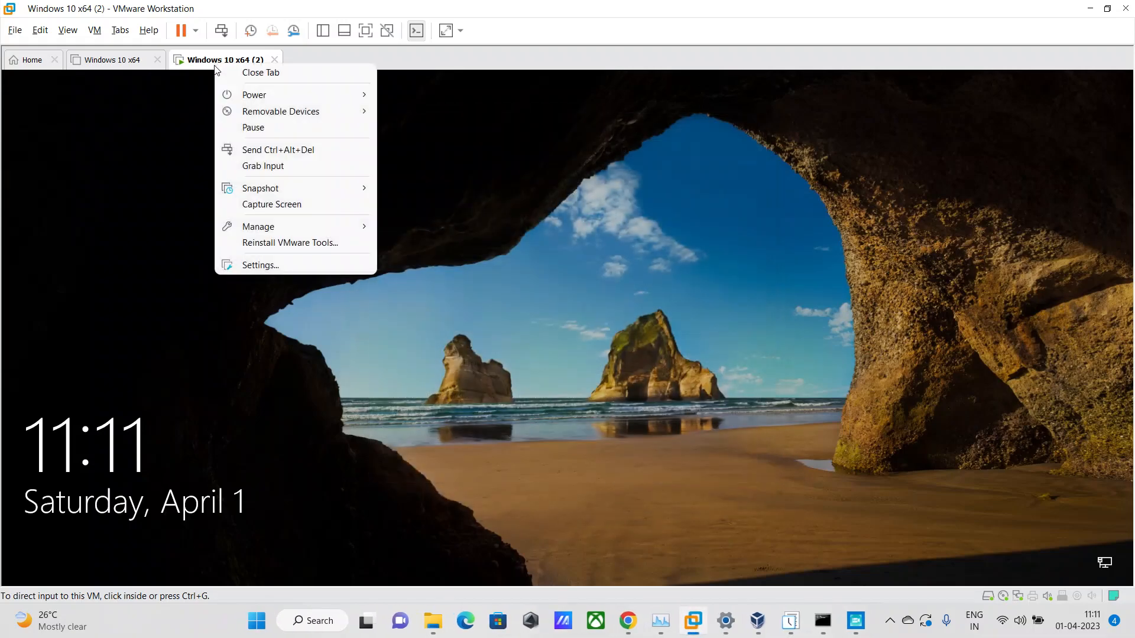
left_click(260, 264)
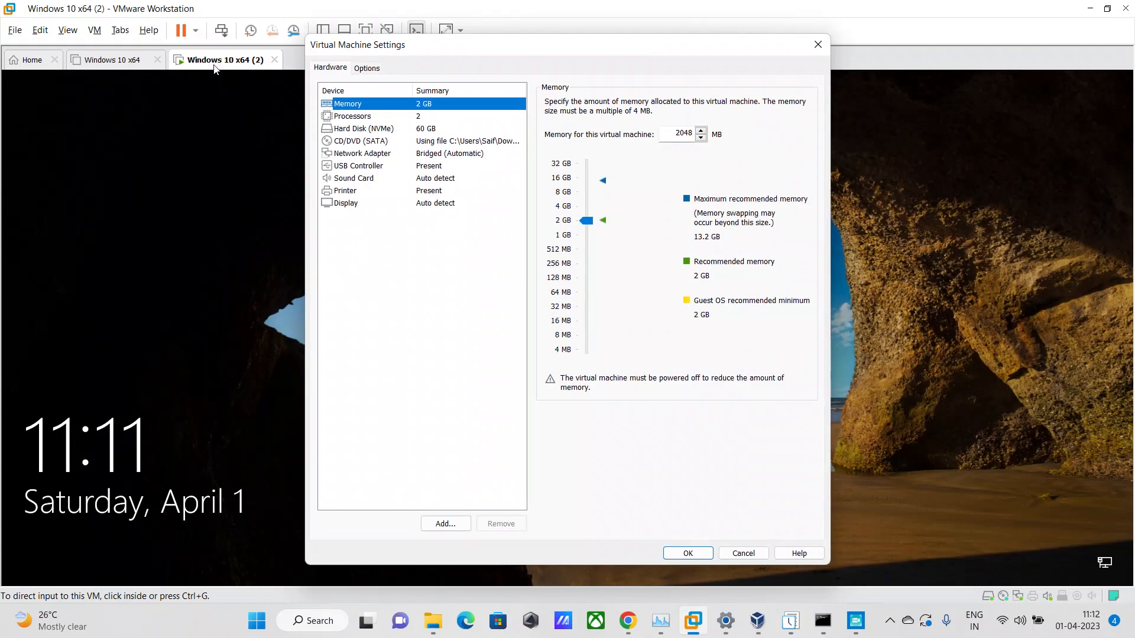
left_click(347, 154)
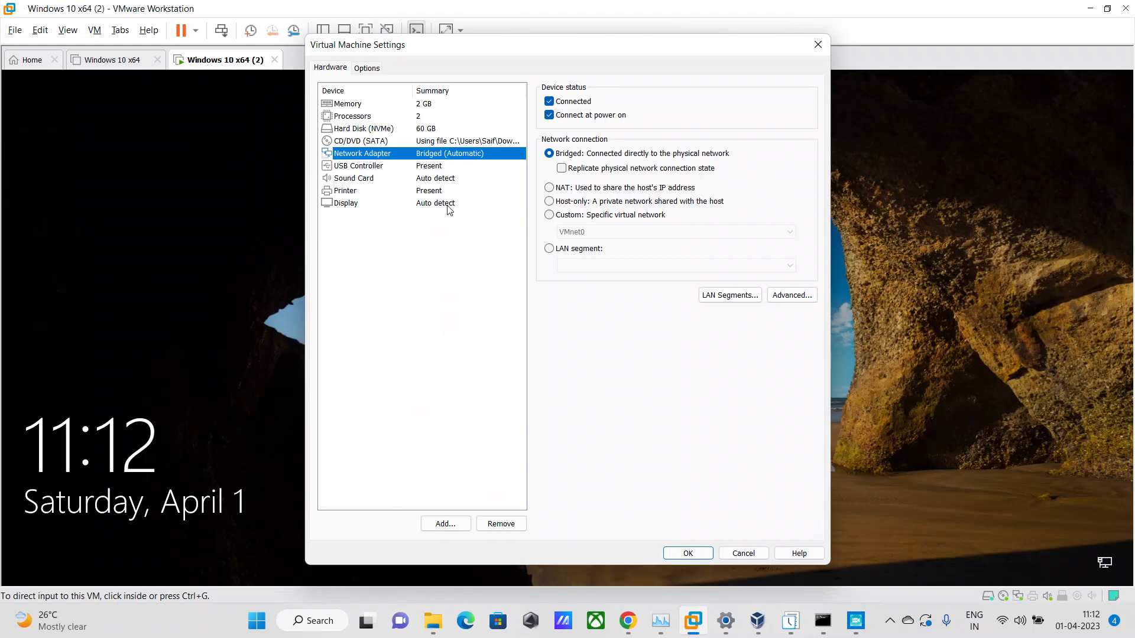
left_click(549, 189)
left_click(549, 156)
left_click(744, 552)
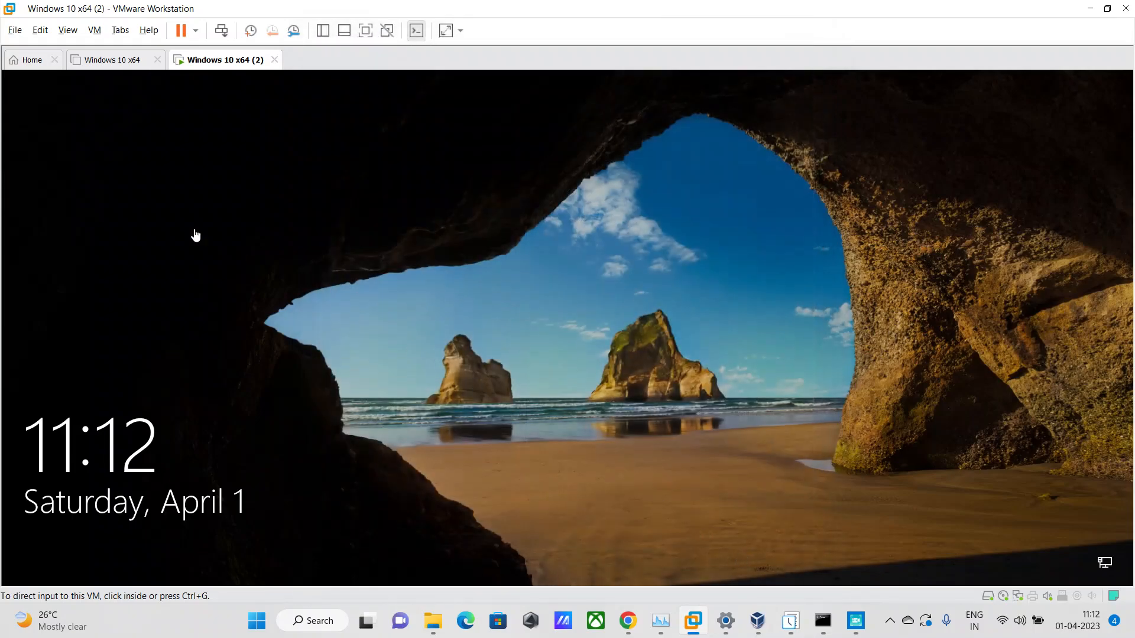
Unlock the Virtual Network Editor again and try NAT and Host-only for VMnet0 before returning it to Bridged.
left_click(40, 31)
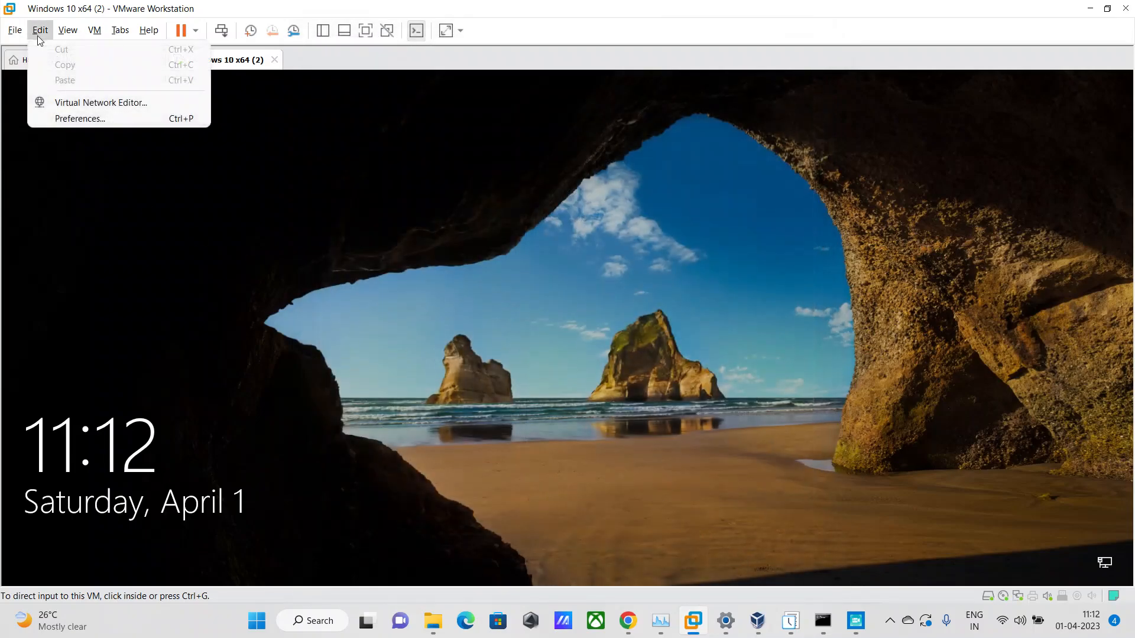
left_click(84, 104)
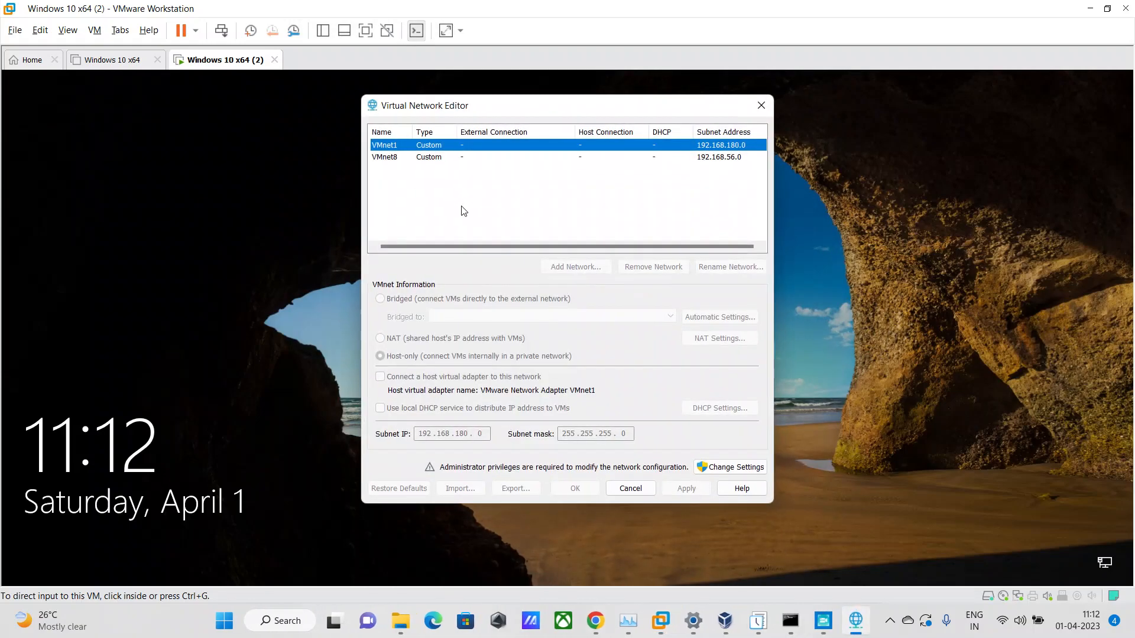
left_click(733, 467)
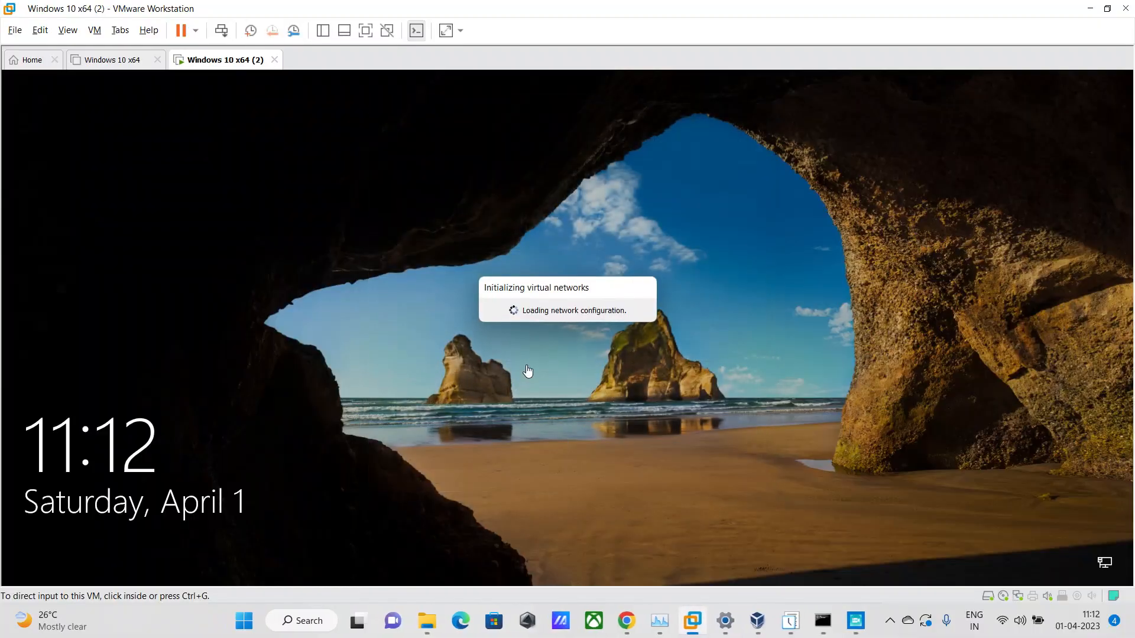
left_click(381, 350)
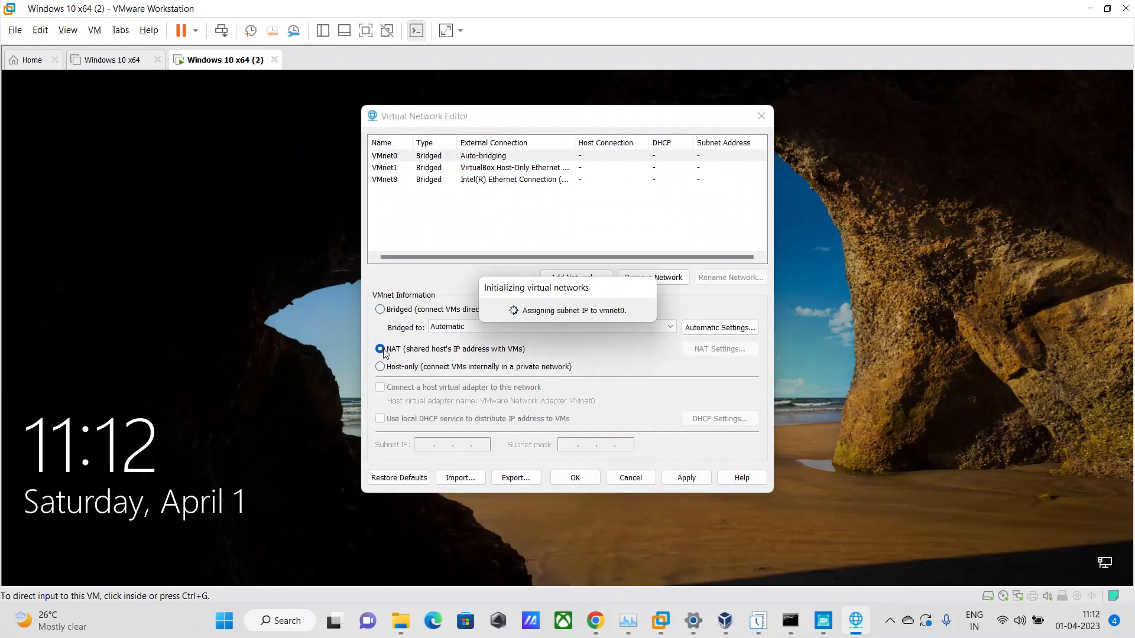
left_click(380, 366)
left_click(380, 309)
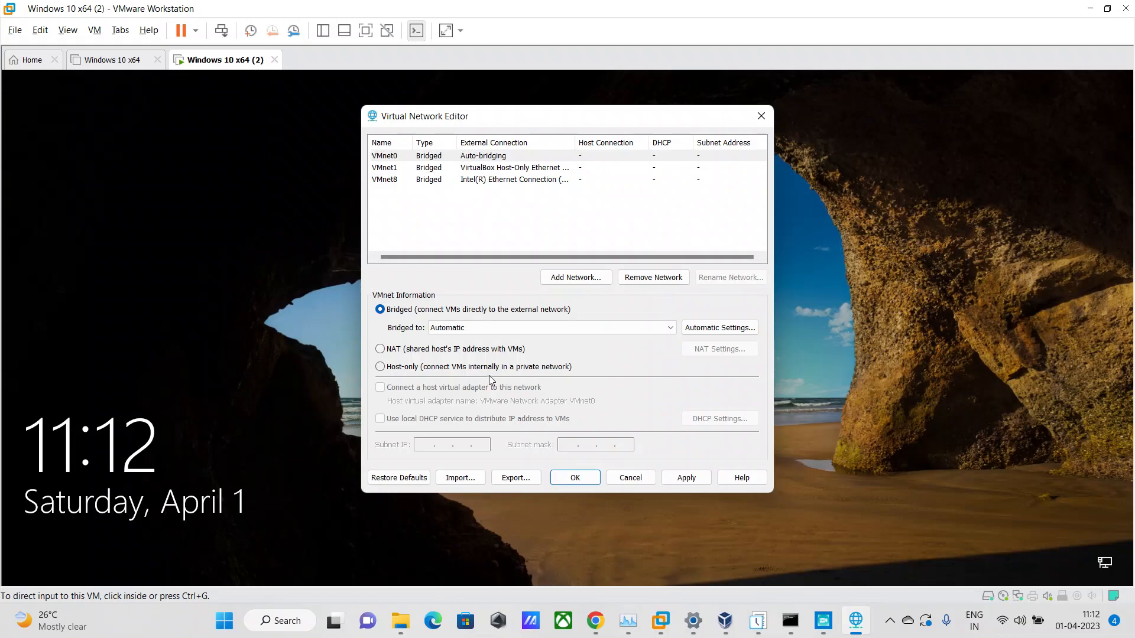
Try bridging VMnet0 to Intel(R) Wi-Fi 6 AX201 160MHz, reset it to Automatic, and cancel the Virtual Network Editor.
left_click(482, 329)
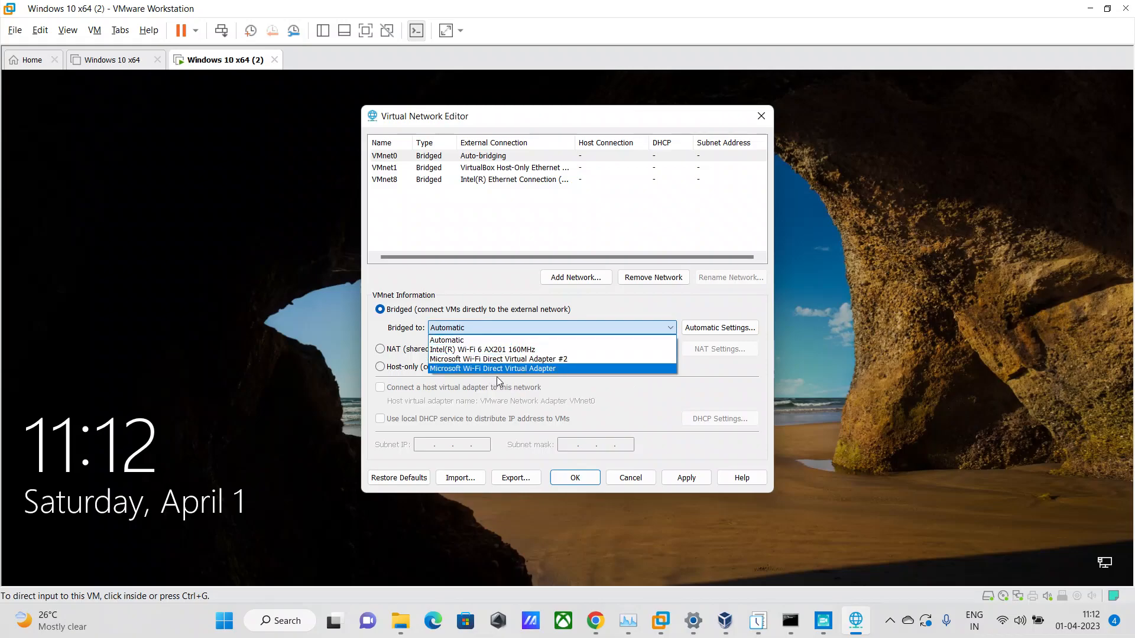
left_click(467, 354)
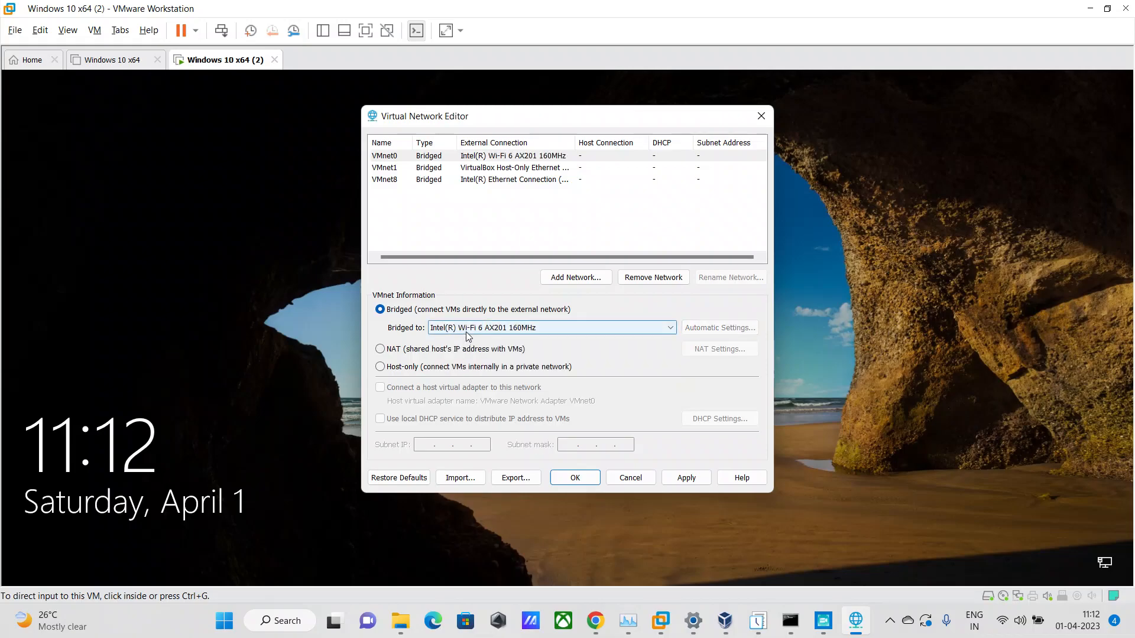
left_click(466, 332)
left_click(464, 341)
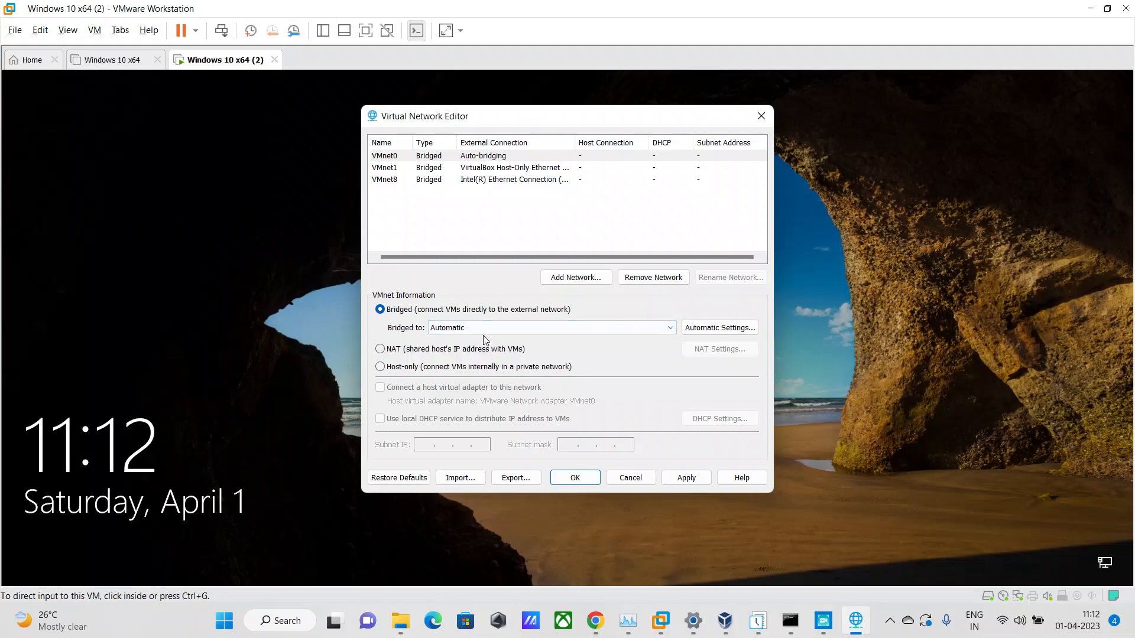
left_click(630, 484)
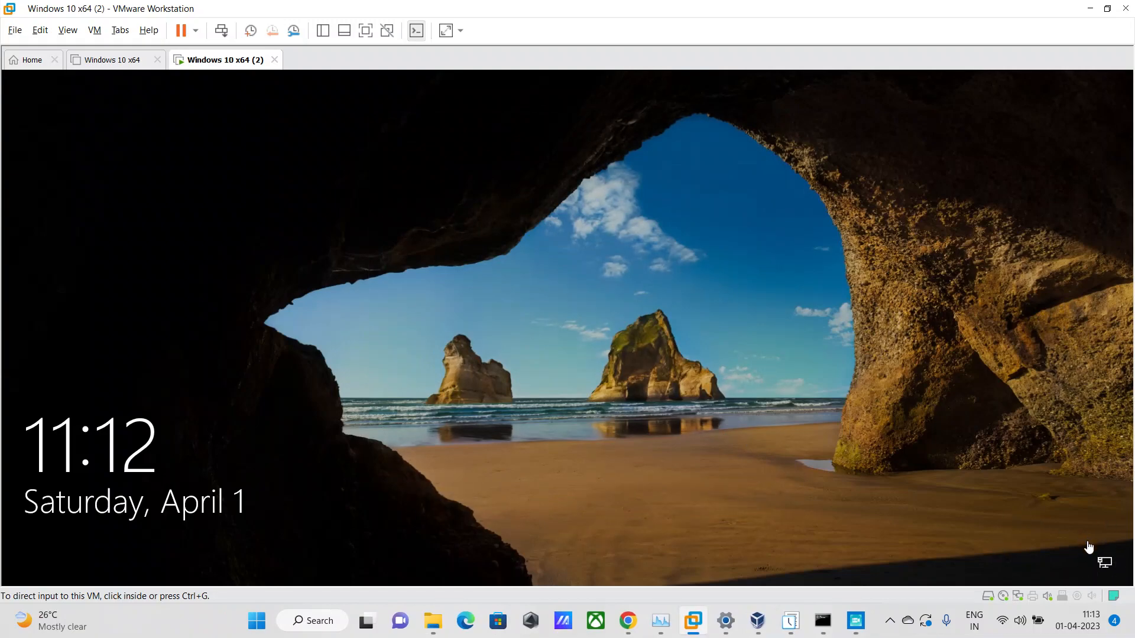
left_click(412, 187)
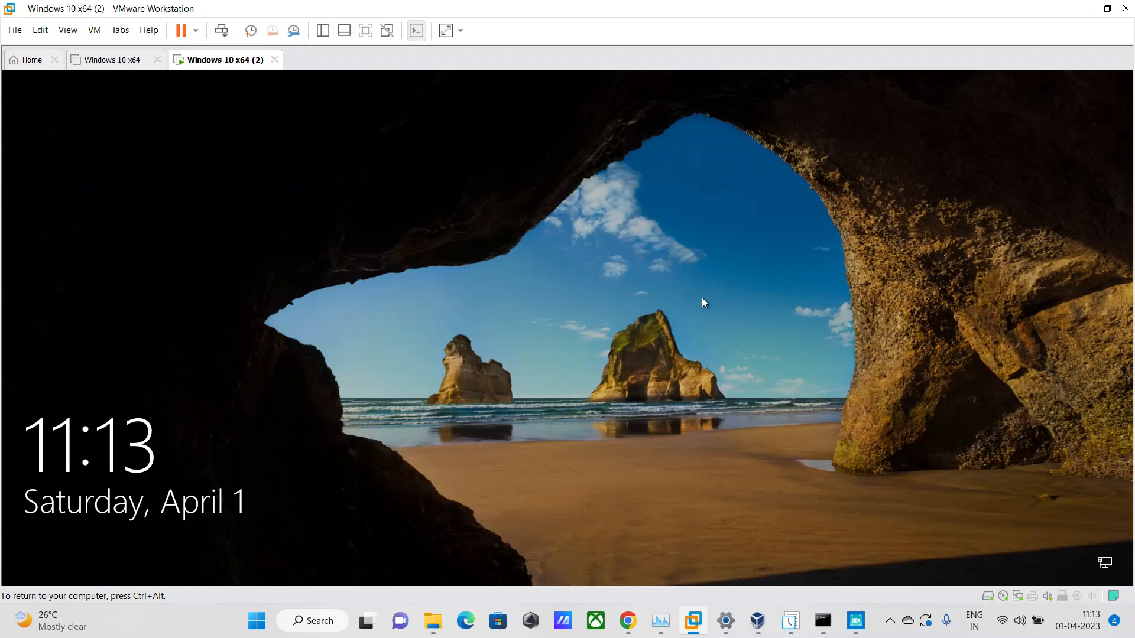
mouse_move(856, 621)
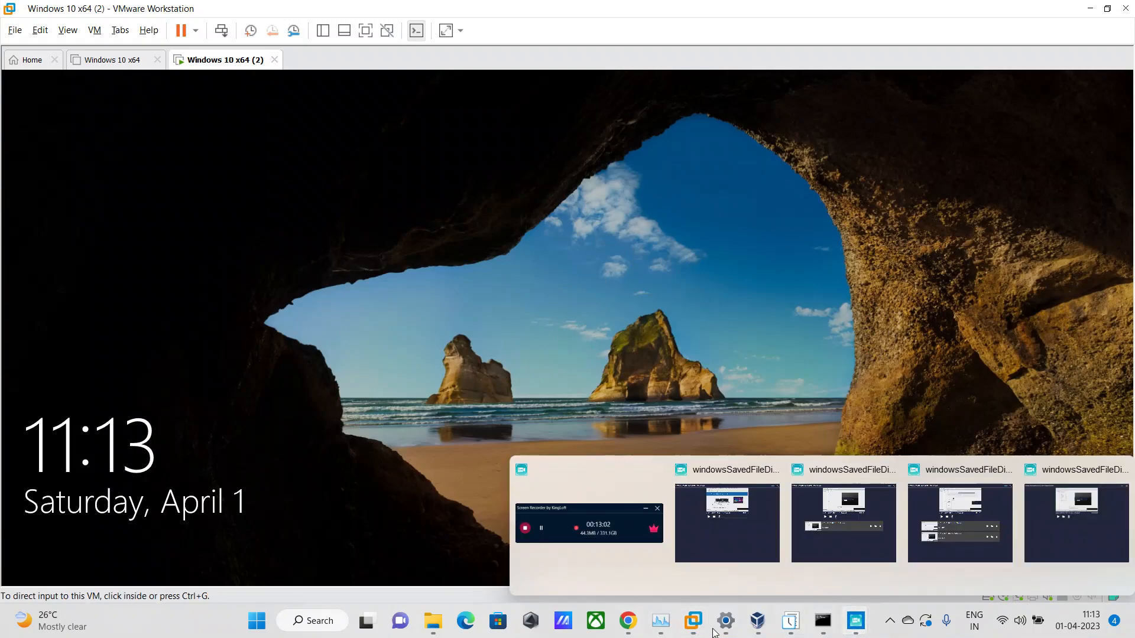
left_click(582, 577)
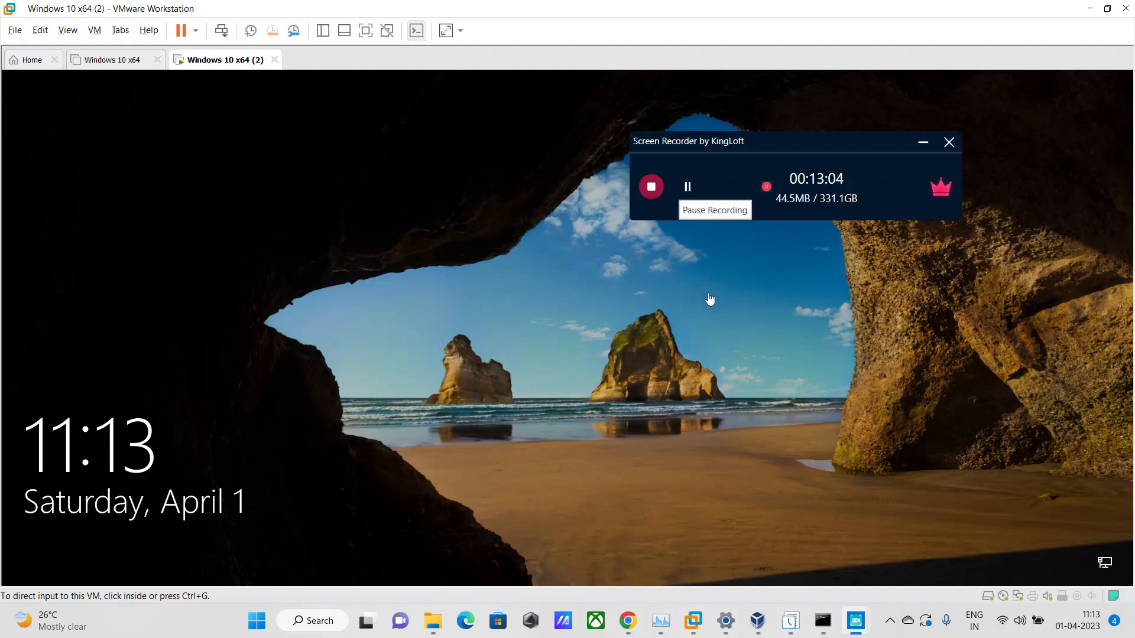